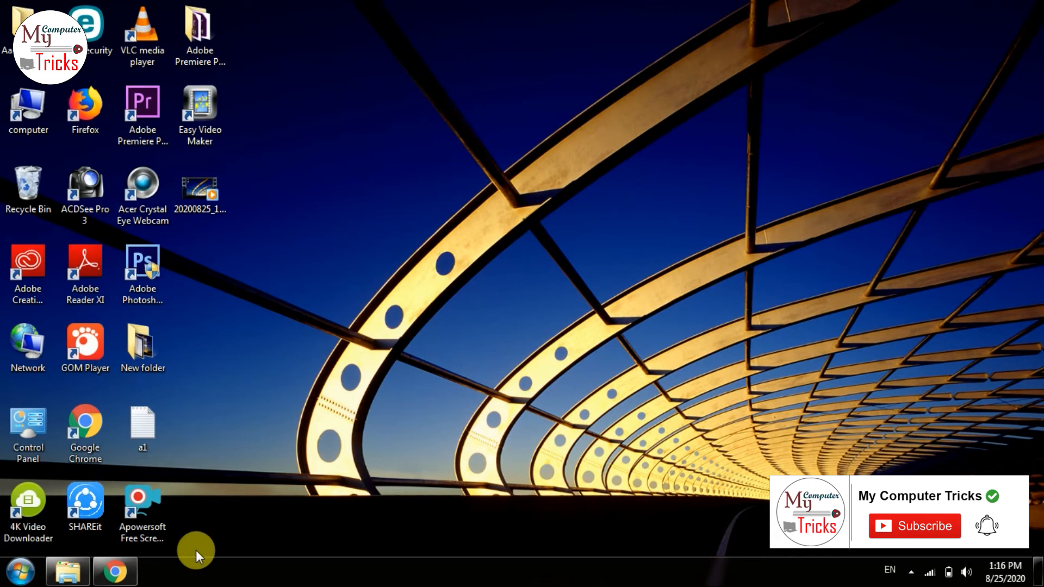
Switch to Chrome, view the two open YouTube channel pages, and minimize the browser
{"action": "left_click", "coordinate": [131, 581]}
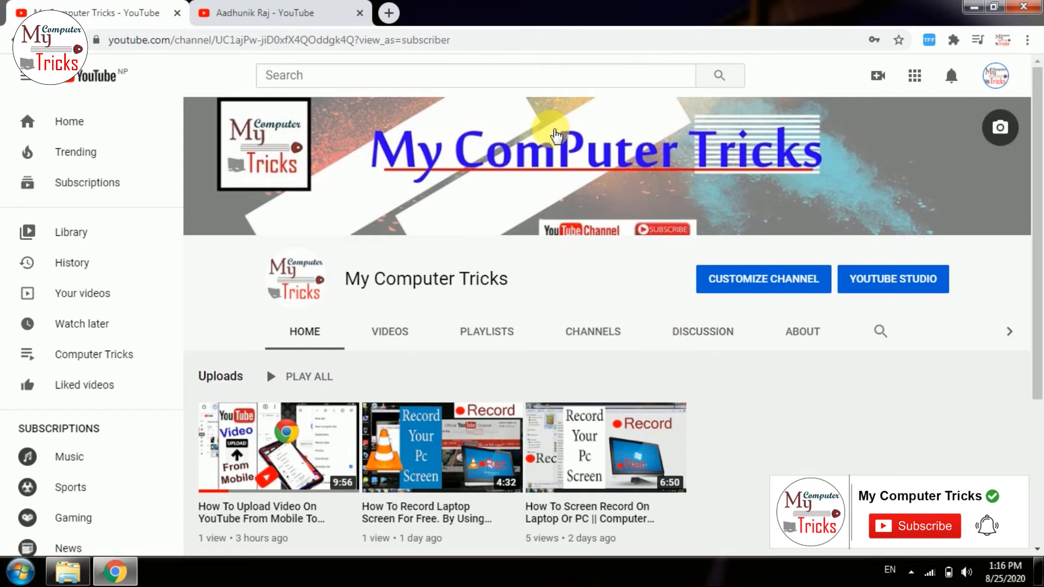
{"action": "left_click", "coordinate": [335, 7]}
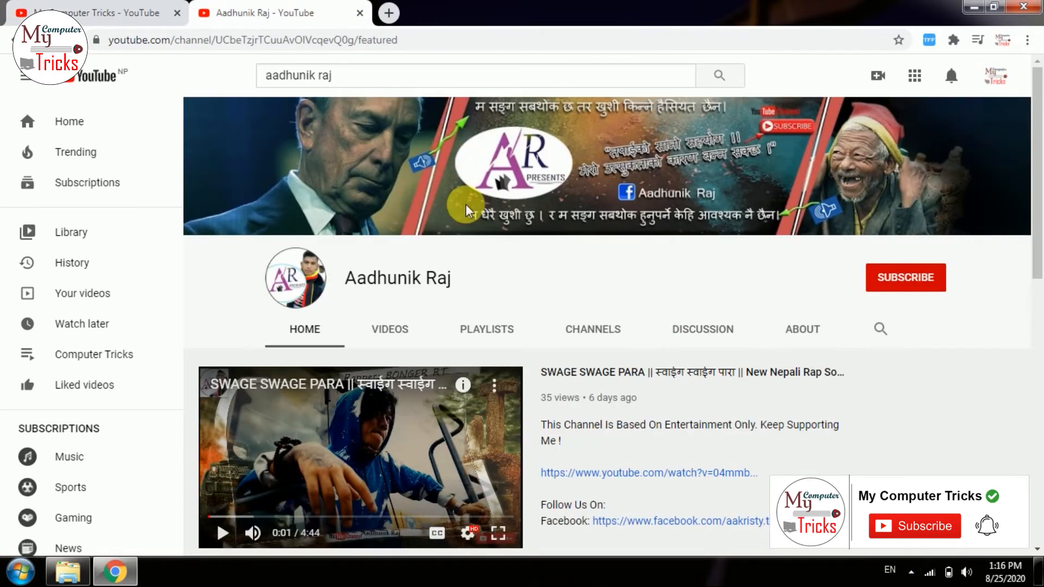
{"action": "left_click", "coordinate": [120, 10]}
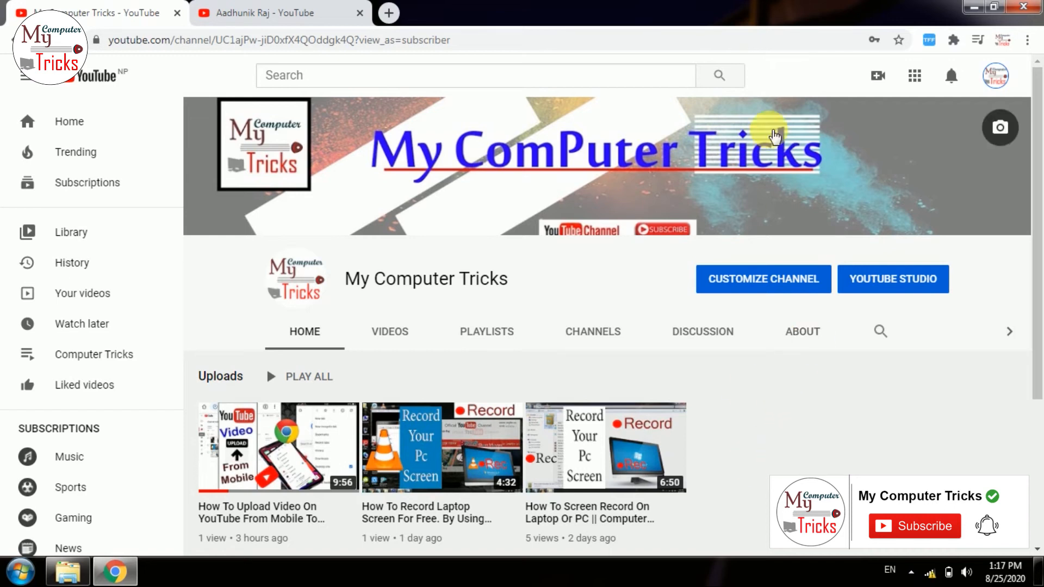
{"action": "left_click", "coordinate": [974, 6]}
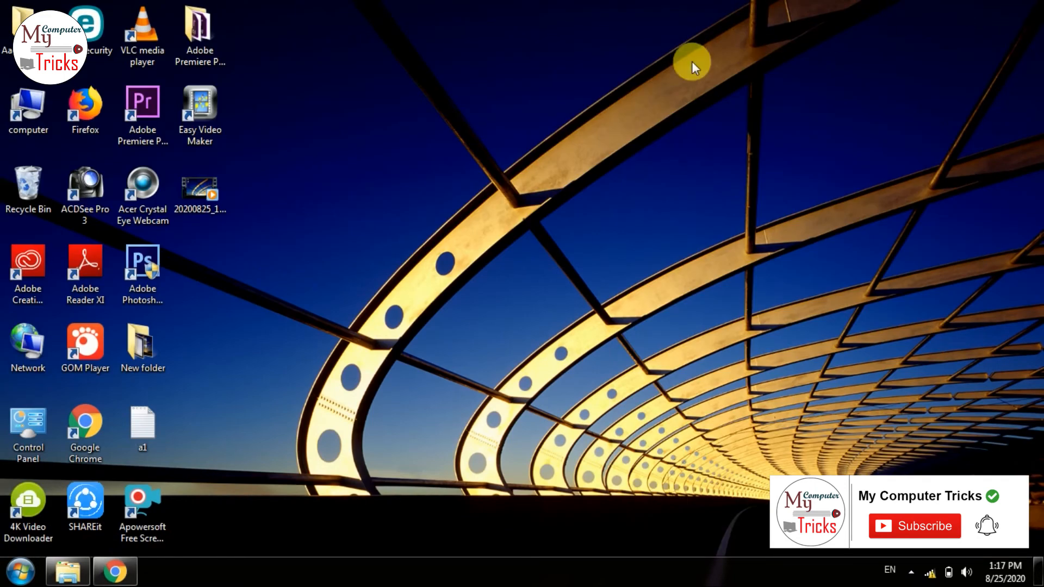
Refresh the desktop, open the Computer window and maximize it
{"action": "right_click", "coordinate": [401, 74]}
{"action": "left_click", "coordinate": [462, 122]}
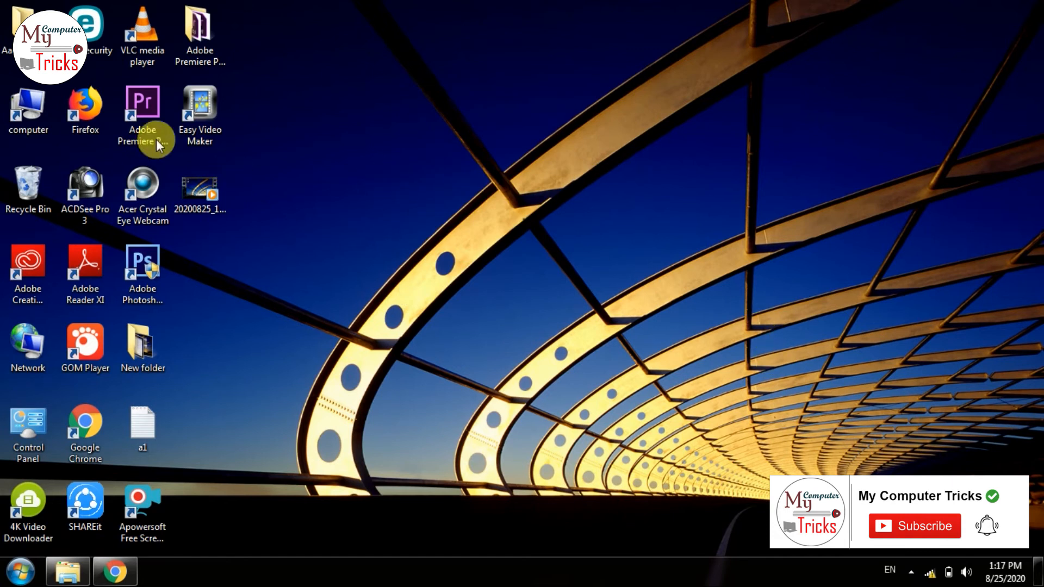
{"action": "left_click", "coordinate": [41, 123]}
{"action": "right_click", "coordinate": [37, 100]}
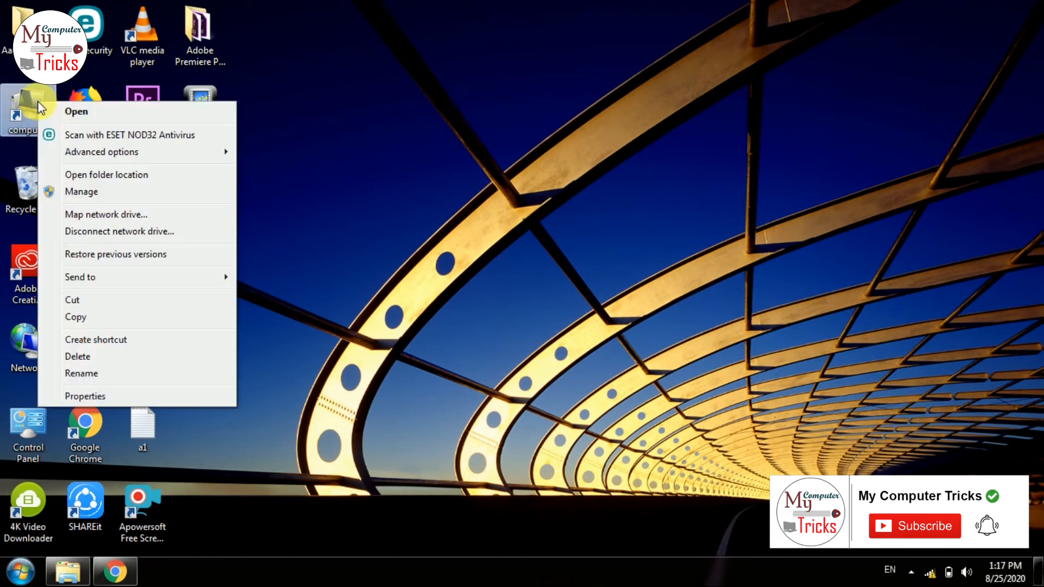
{"action": "left_click", "coordinate": [83, 116]}
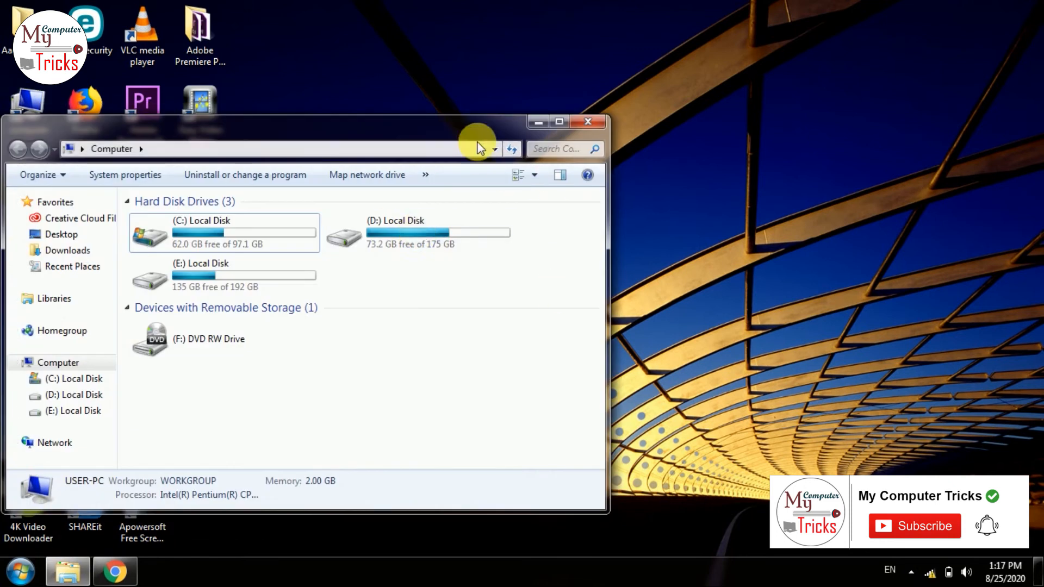
{"action": "double_click", "coordinate": [472, 122]}
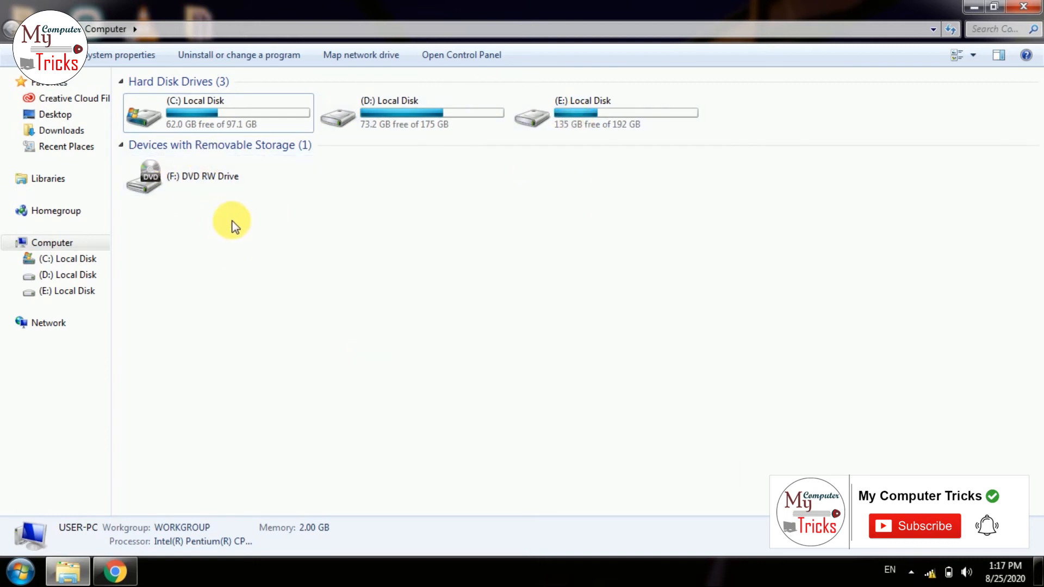
Examine the D: and E: local disks in the Computer window, refresh its view, and minimize it
{"action": "left_click", "coordinate": [519, 126]}
{"action": "left_click", "coordinate": [456, 120]}
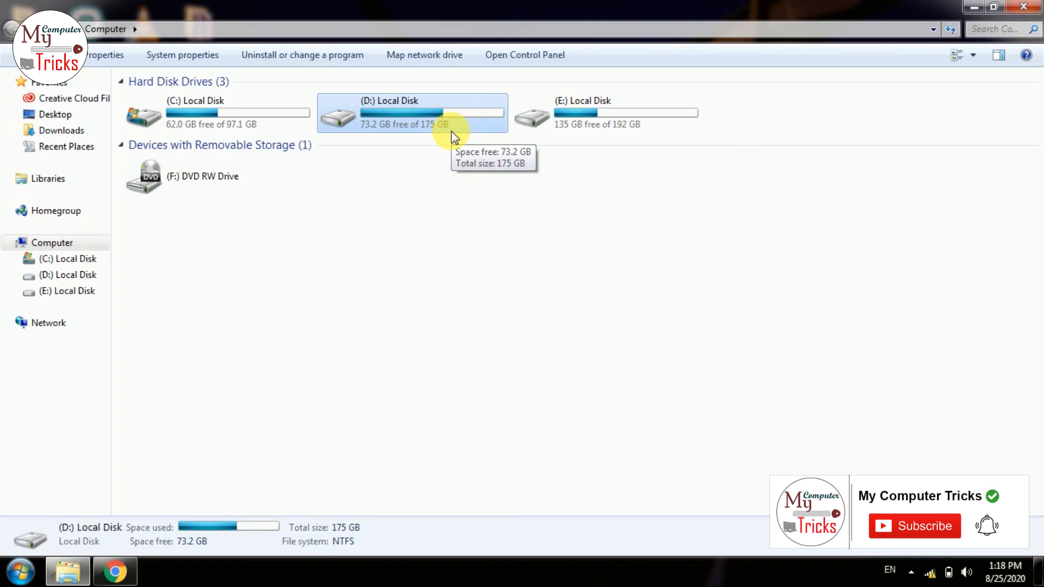
{"action": "right_click", "coordinate": [428, 233]}
{"action": "left_click", "coordinate": [489, 298]}
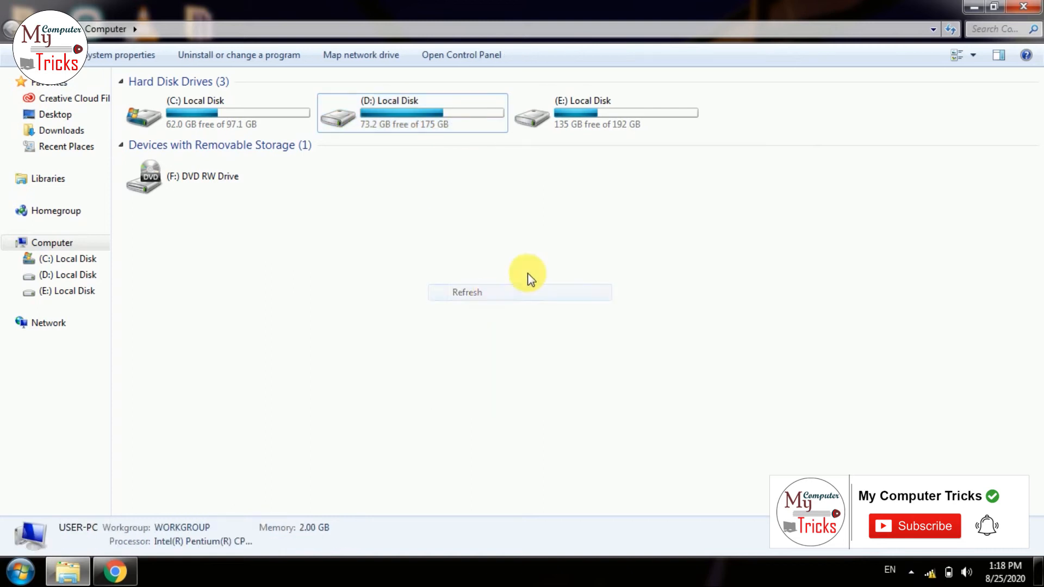
{"action": "right_click", "coordinate": [338, 256]}
{"action": "left_click", "coordinate": [384, 314]}
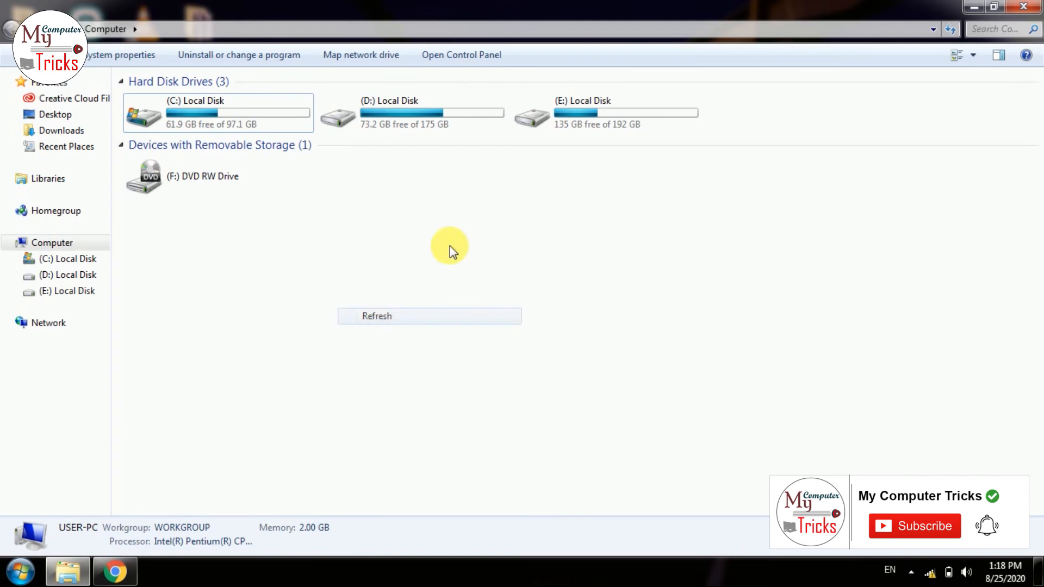
{"action": "left_click", "coordinate": [420, 119]}
{"action": "left_click", "coordinate": [559, 113]}
{"action": "left_click", "coordinate": [430, 116]}
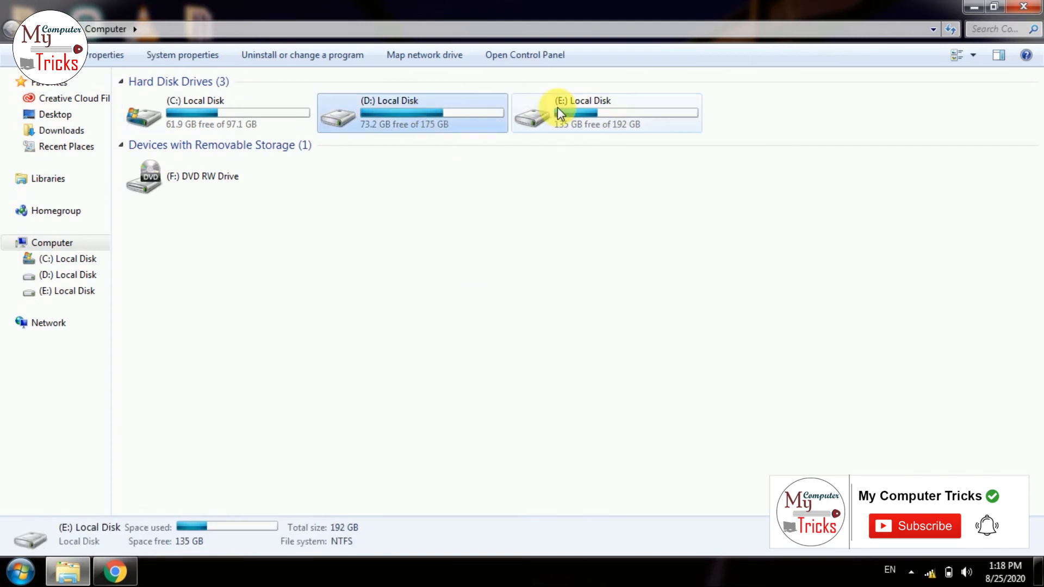
{"action": "left_click", "coordinate": [559, 109]}
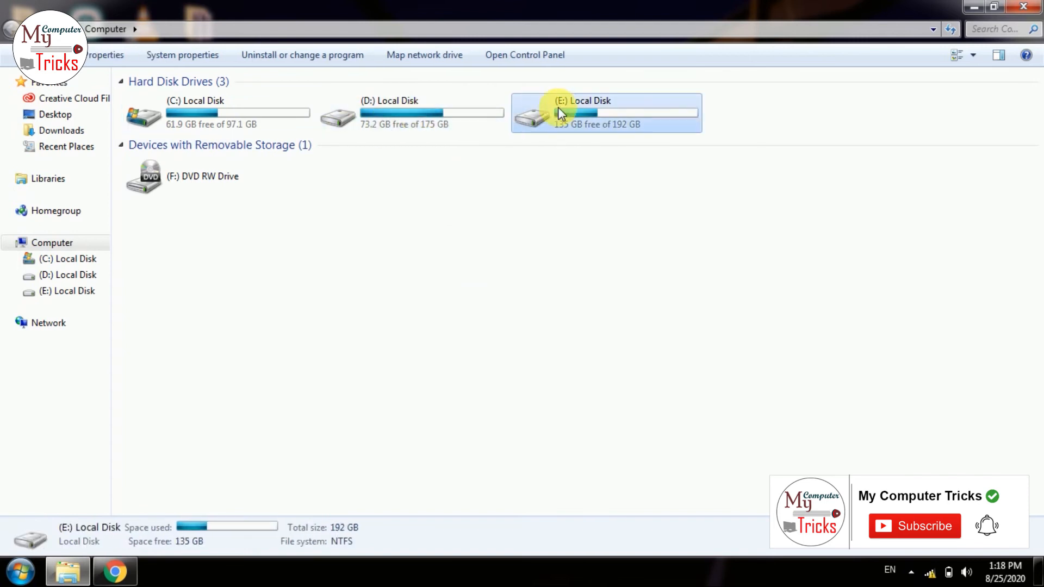
{"action": "left_click", "coordinate": [972, 10]}
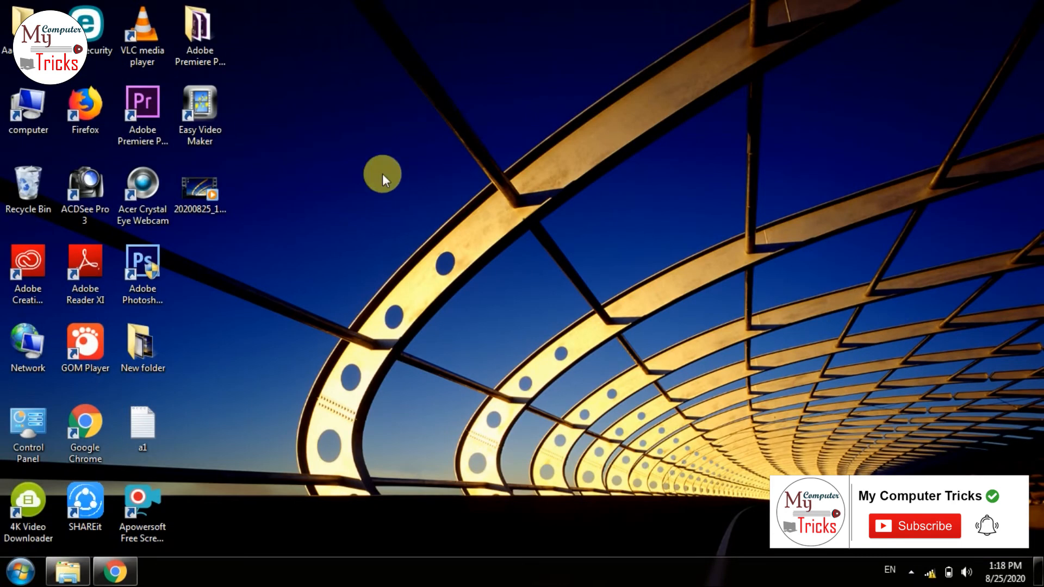
Open Computer Management for this computer, maximize it, and show Disk Management
{"action": "right_click", "coordinate": [374, 126]}
{"action": "left_click", "coordinate": [443, 167]}
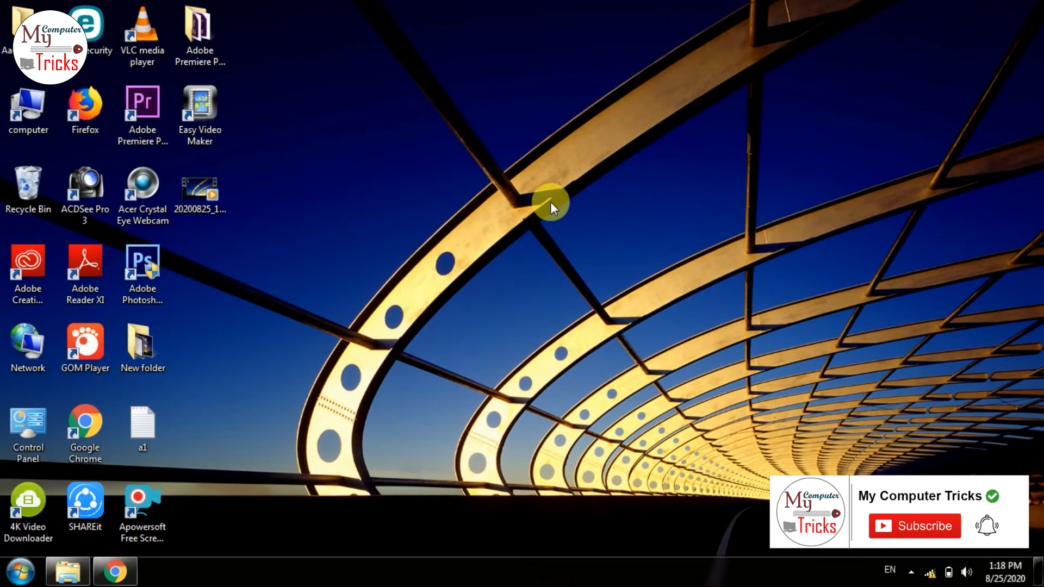
{"action": "left_click", "coordinate": [17, 108]}
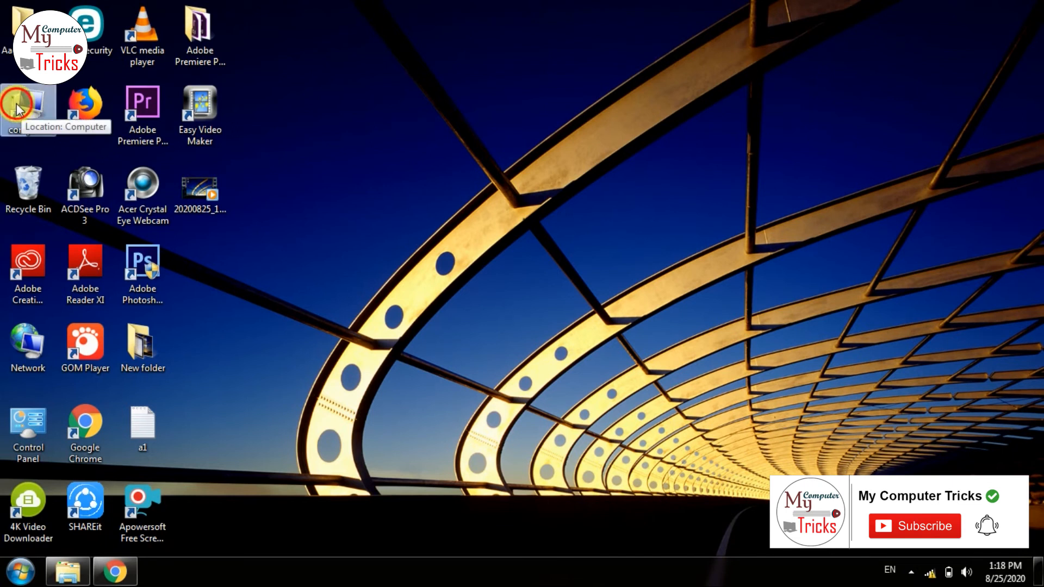
{"action": "right_click", "coordinate": [18, 109]}
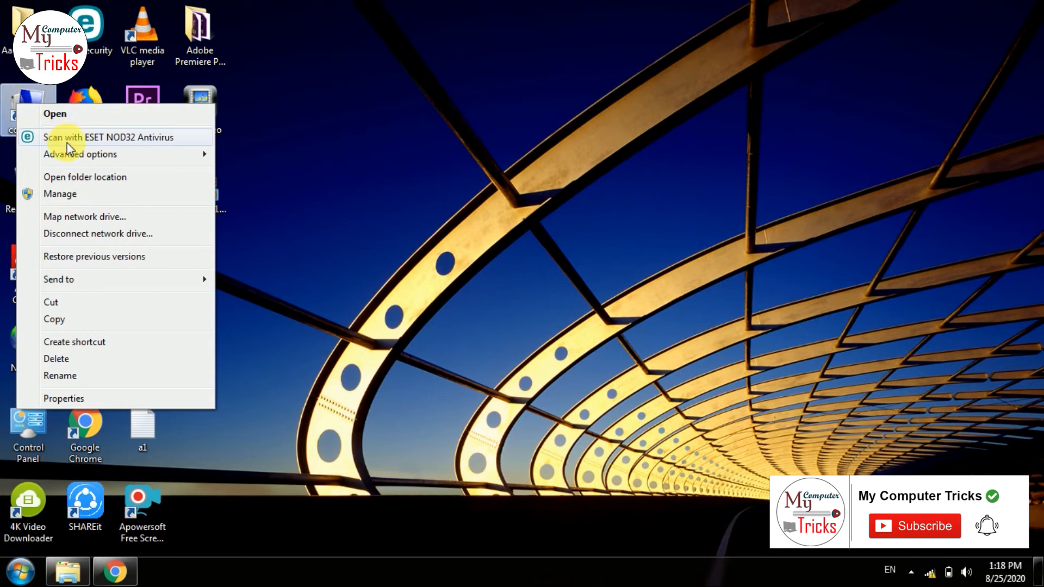
{"action": "left_click", "coordinate": [75, 201]}
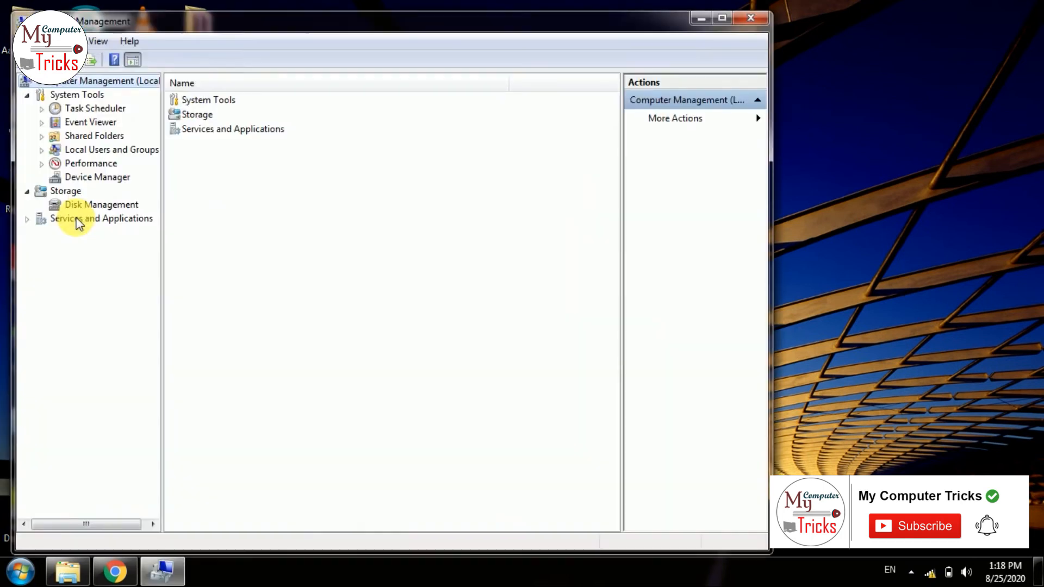
{"action": "double_click", "coordinate": [377, 30]}
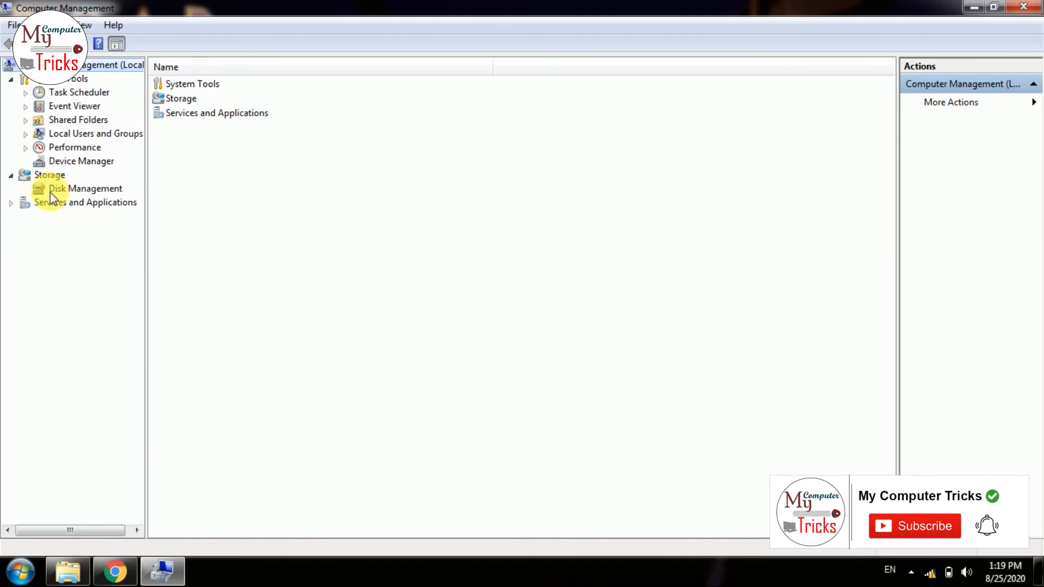
{"action": "left_click", "coordinate": [80, 190]}
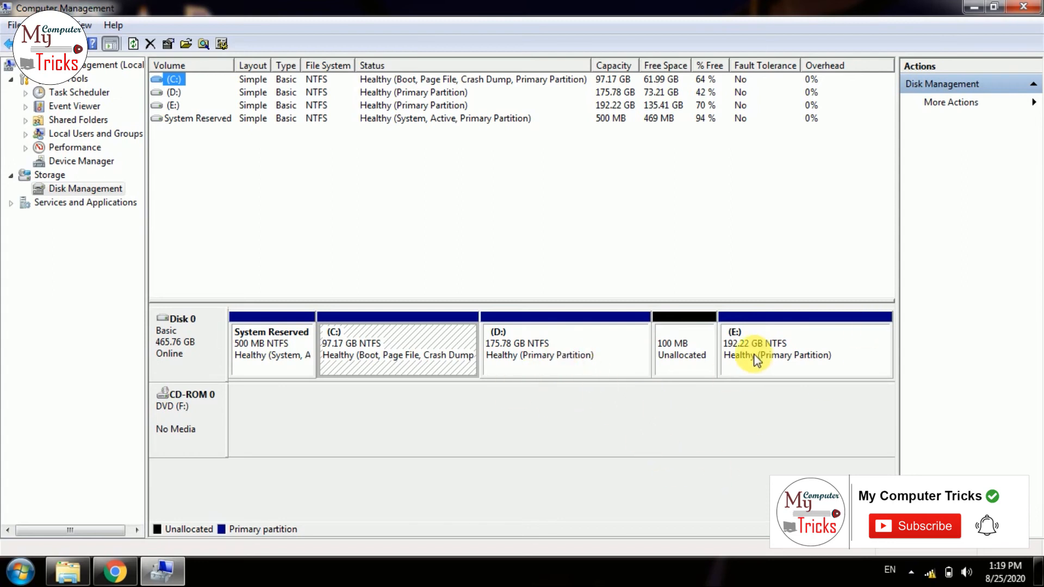
Remove the drive letter D: from its partition on Disk 0 and accept the removal
{"action": "left_click", "coordinate": [518, 341]}
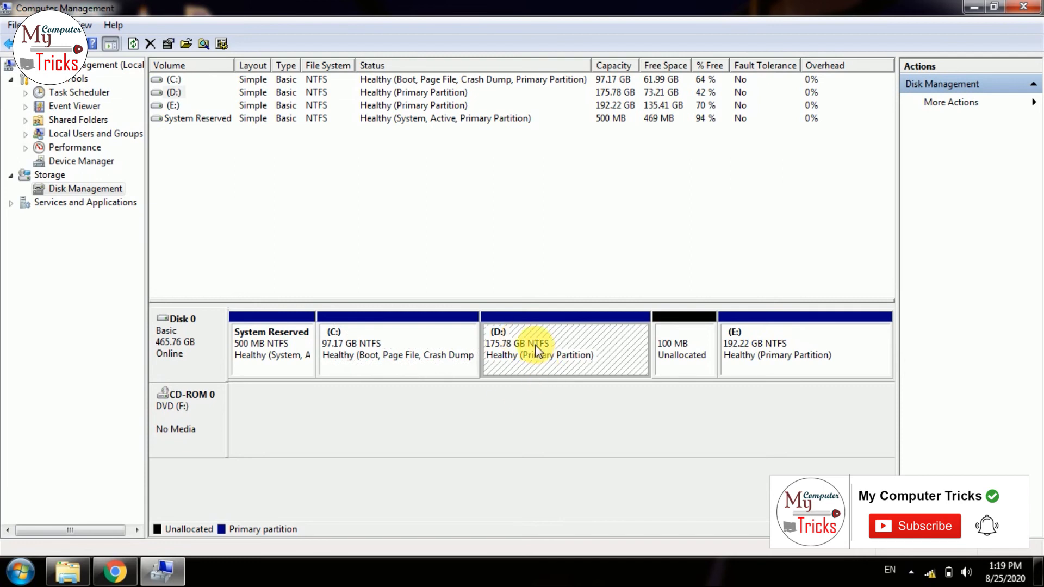
{"action": "right_click", "coordinate": [536, 347]}
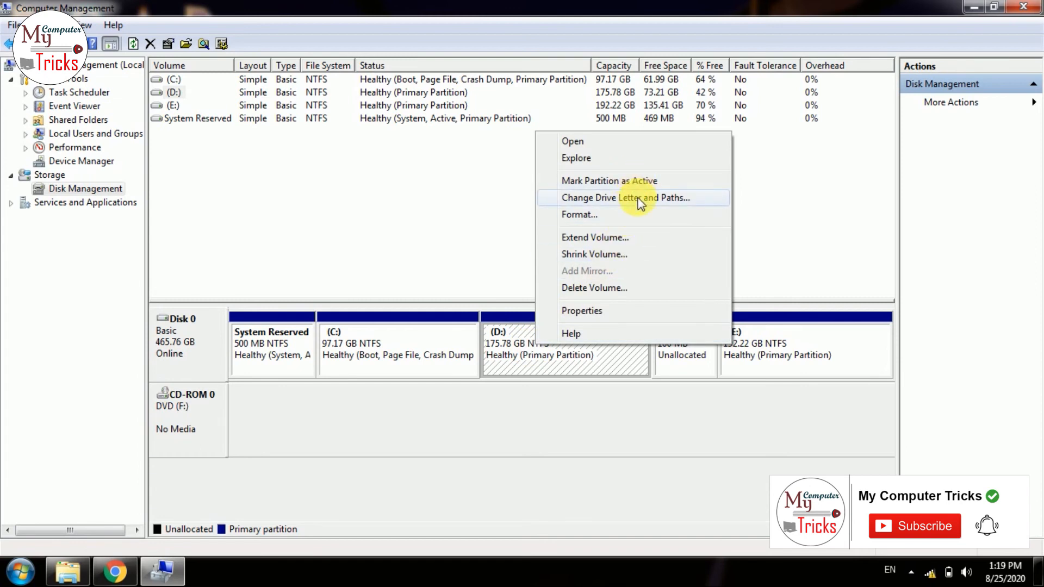
{"action": "left_click", "coordinate": [666, 207]}
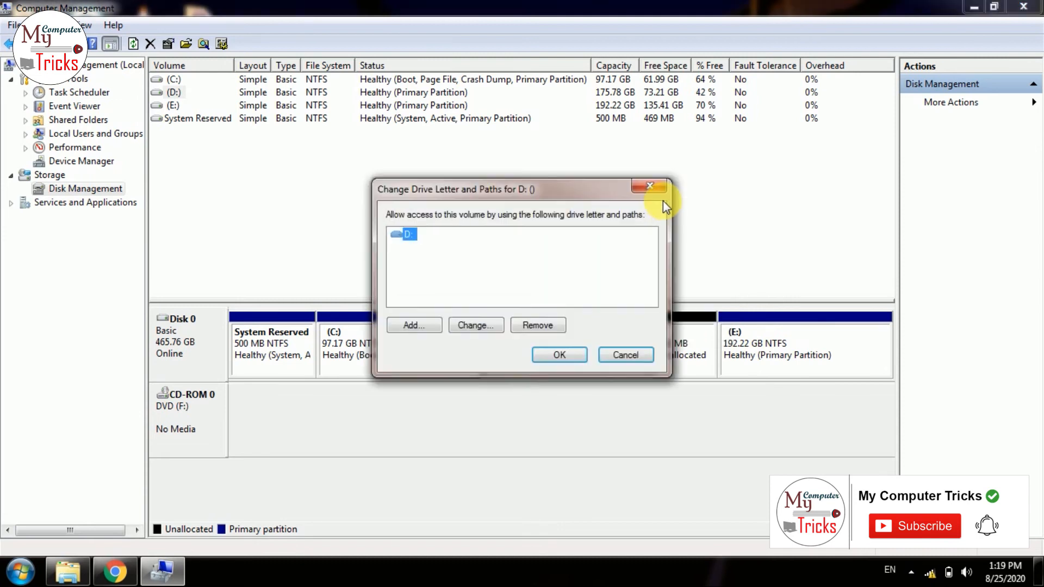
{"action": "left_click_drag", "start_coordinate": [575, 184], "coordinate": [789, 111]}
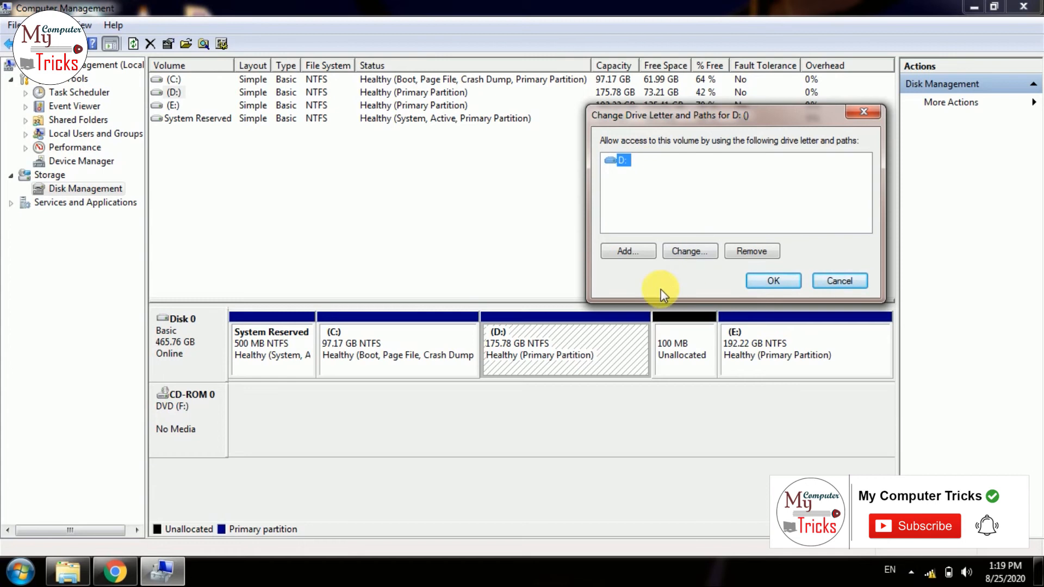
{"action": "left_click", "coordinate": [763, 254]}
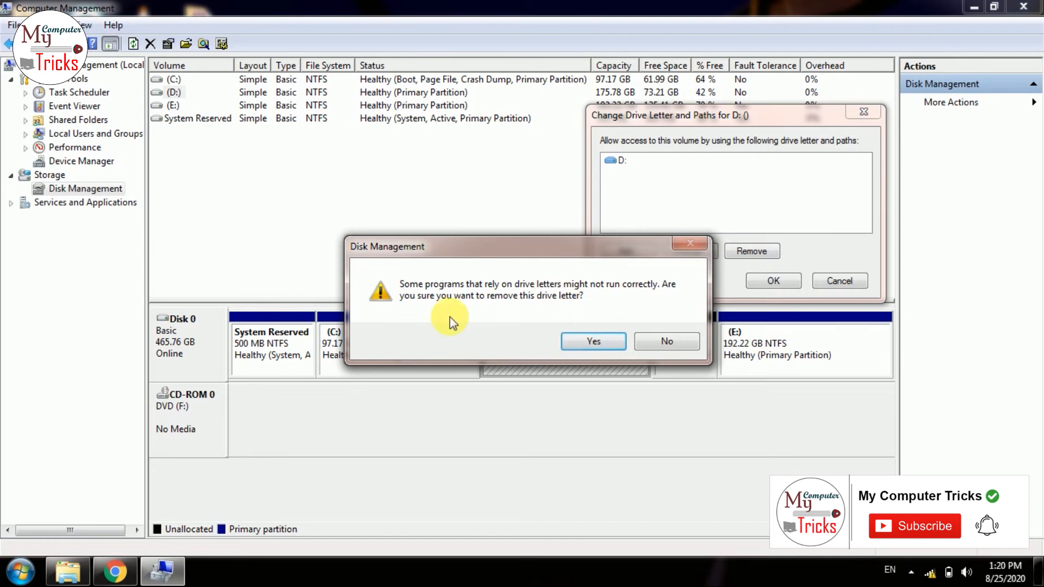
{"action": "left_click", "coordinate": [580, 344]}
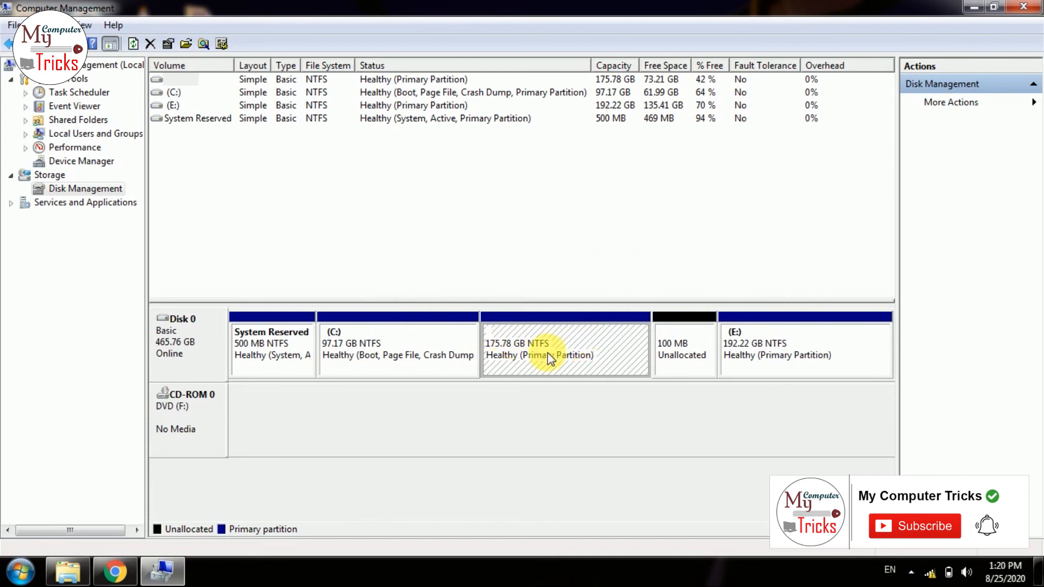
Remove the drive letter E: from the last partition on Disk 0 and accept the removal
{"action": "left_click", "coordinate": [760, 348]}
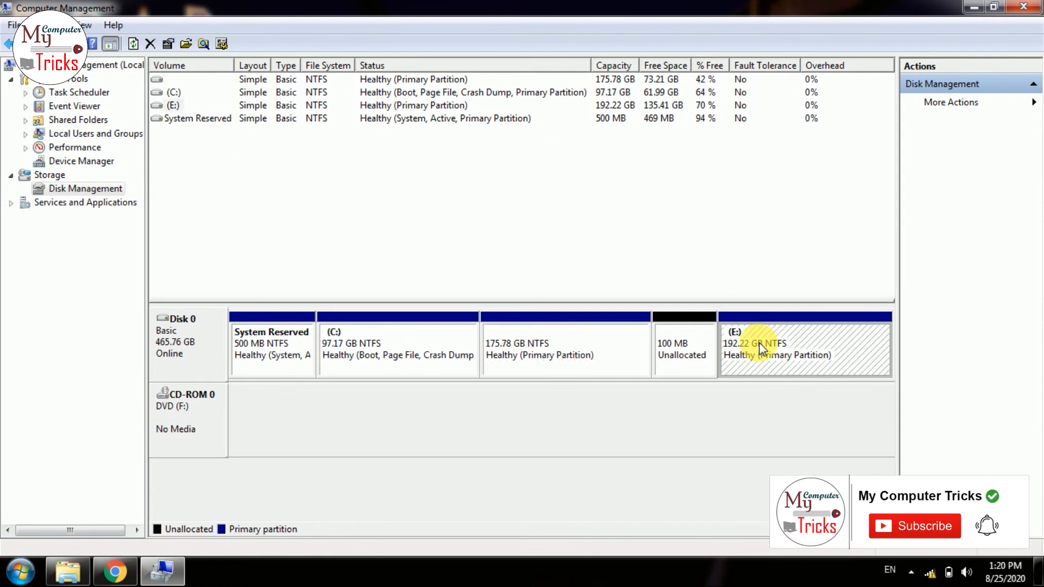
{"action": "right_click", "coordinate": [761, 349]}
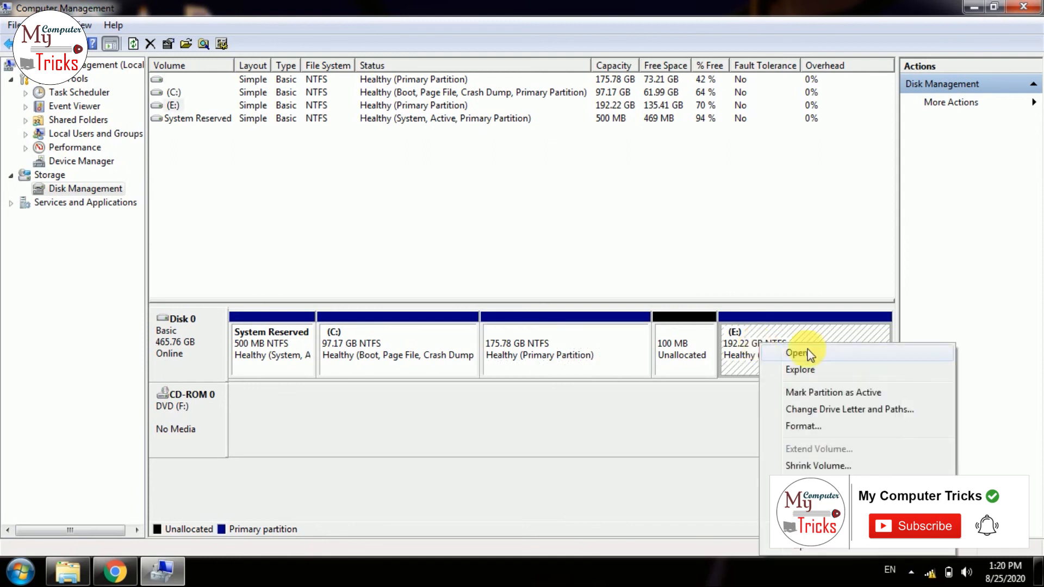
{"action": "left_click", "coordinate": [831, 411]}
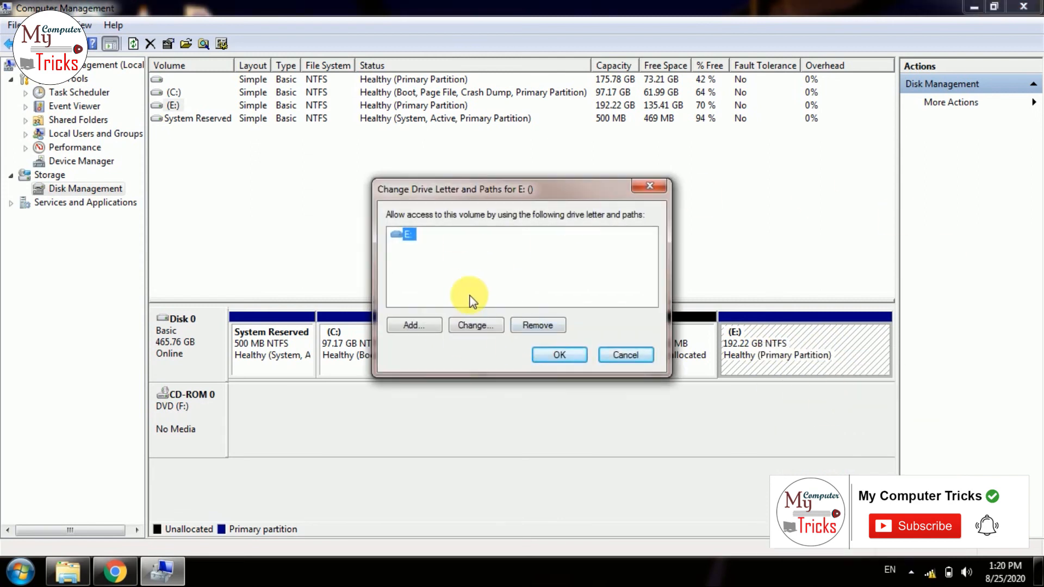
{"action": "left_click", "coordinate": [534, 325]}
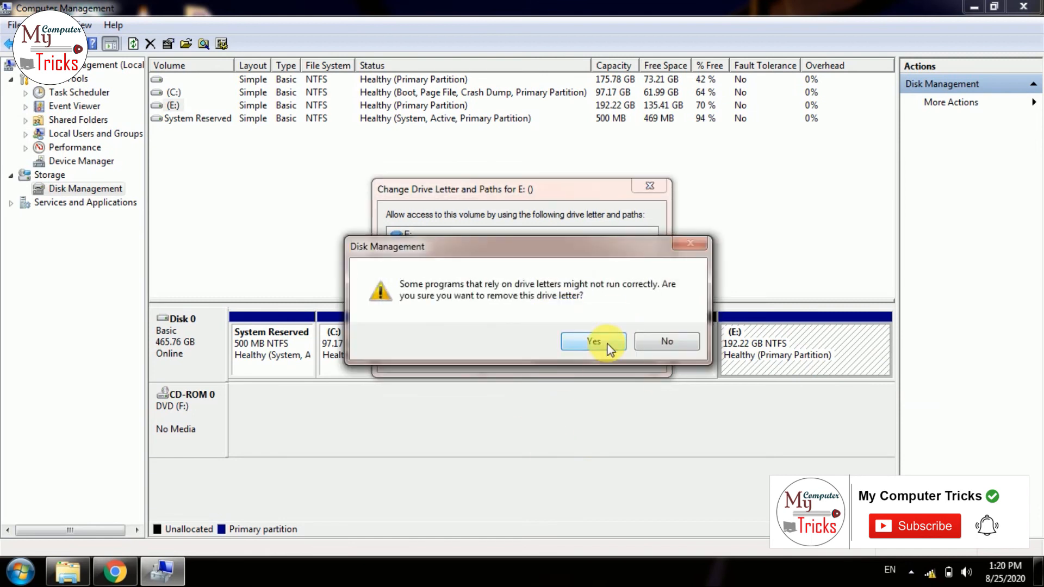
{"action": "left_click", "coordinate": [594, 341]}
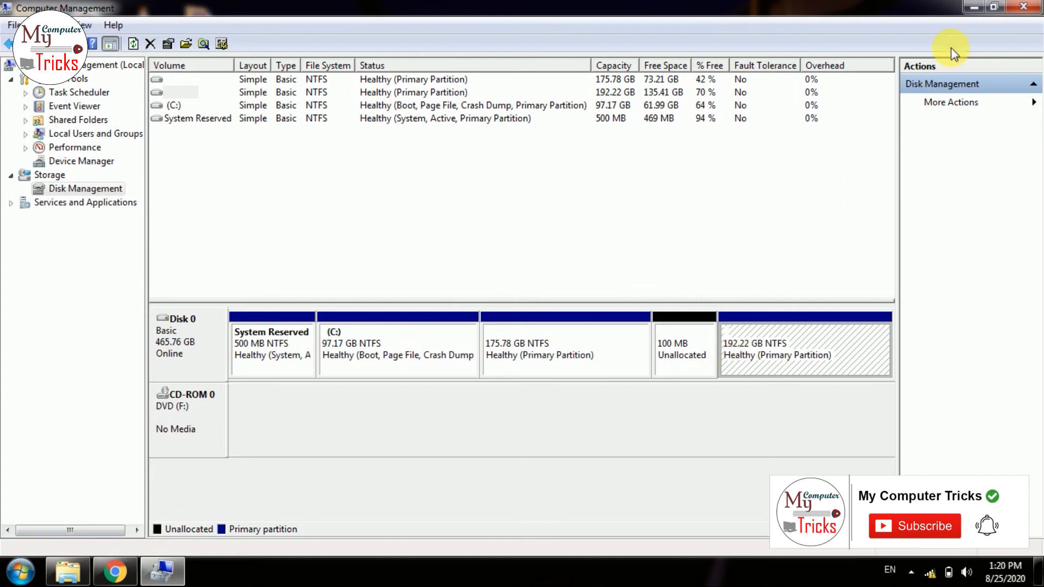
Minimize Computer Management, refresh the desktop, and open the Computer window to check which drives are listed
{"action": "left_click", "coordinate": [983, 8]}
{"action": "right_click", "coordinate": [866, 13]}
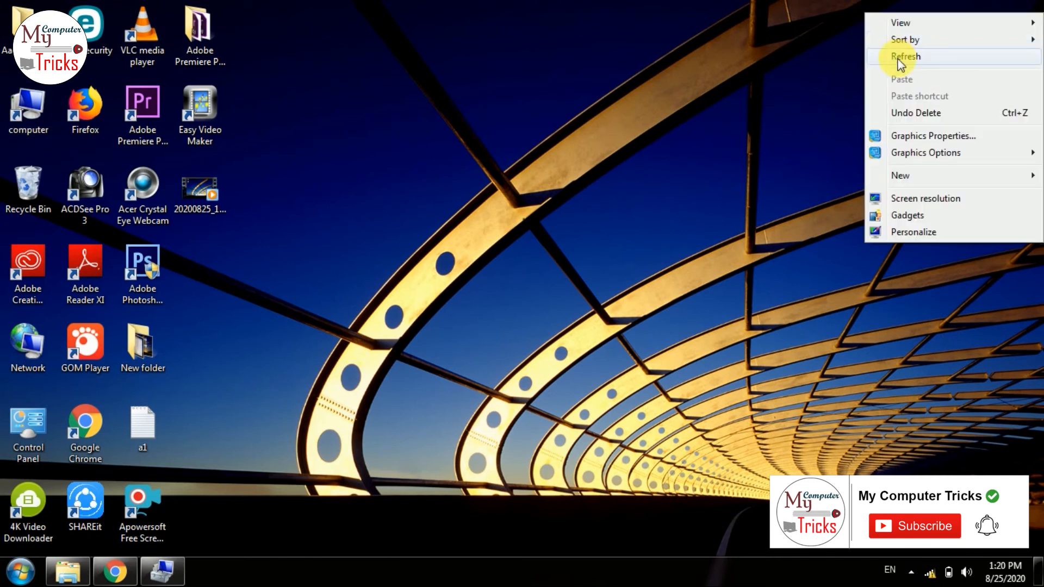
{"action": "left_click", "coordinate": [905, 56]}
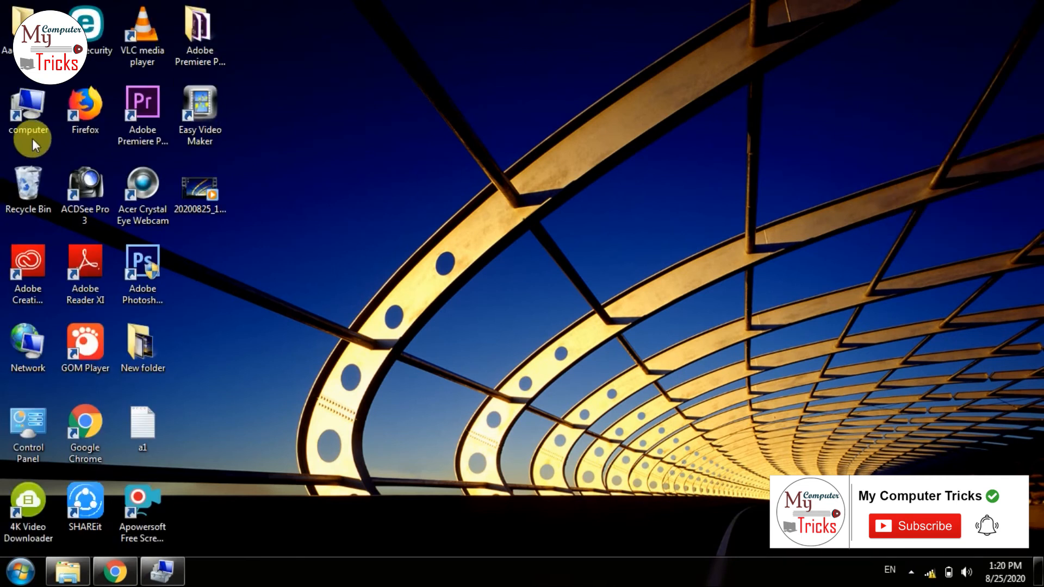
{"action": "right_click", "coordinate": [22, 112]}
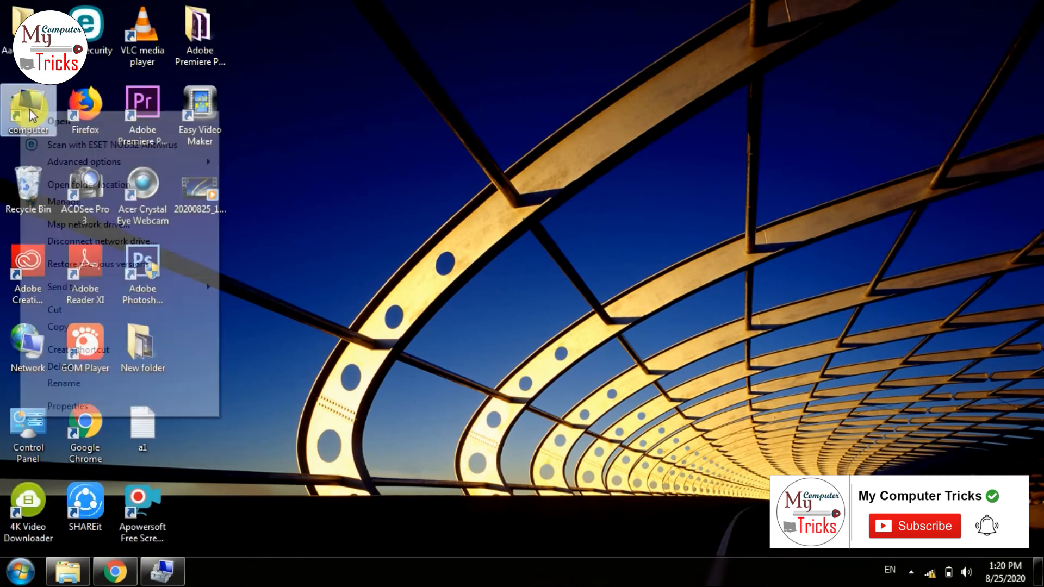
{"action": "left_click", "coordinate": [63, 125]}
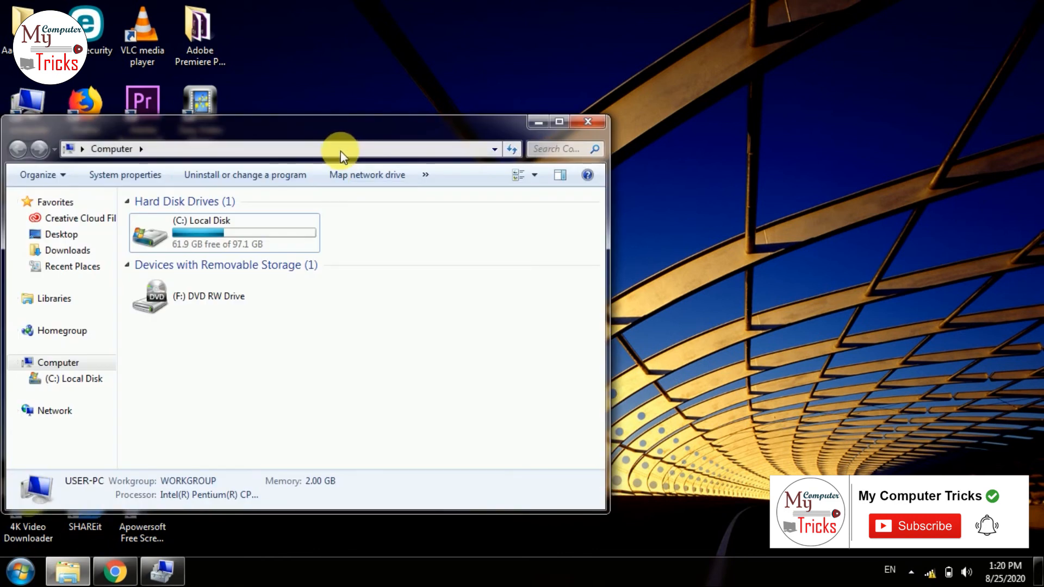
Maximize the Computer window and refresh its contents several times to check which hard disk drives are listed
{"action": "double_click", "coordinate": [346, 127]}
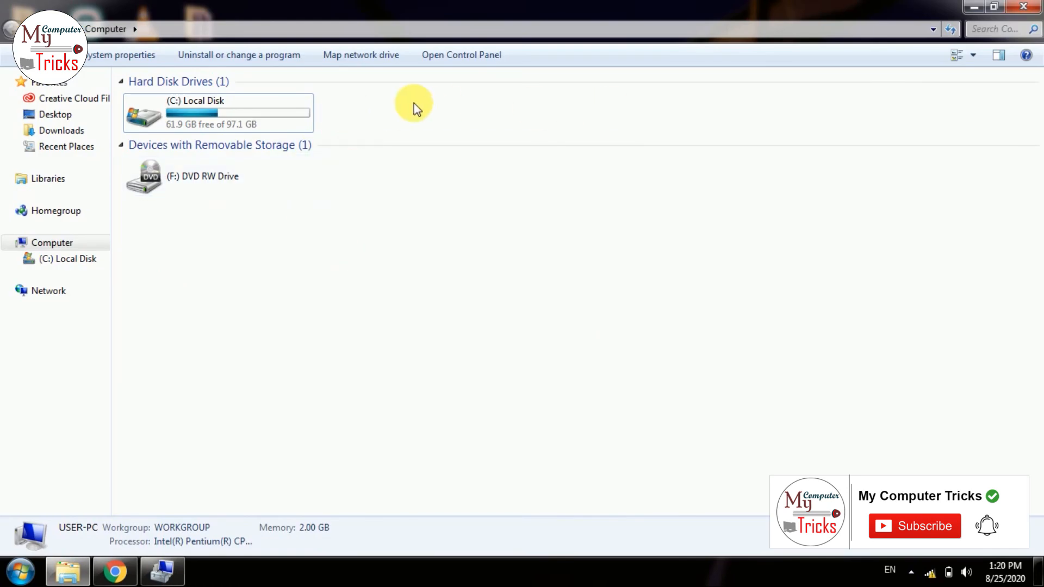
{"action": "right_click", "coordinate": [385, 223]}
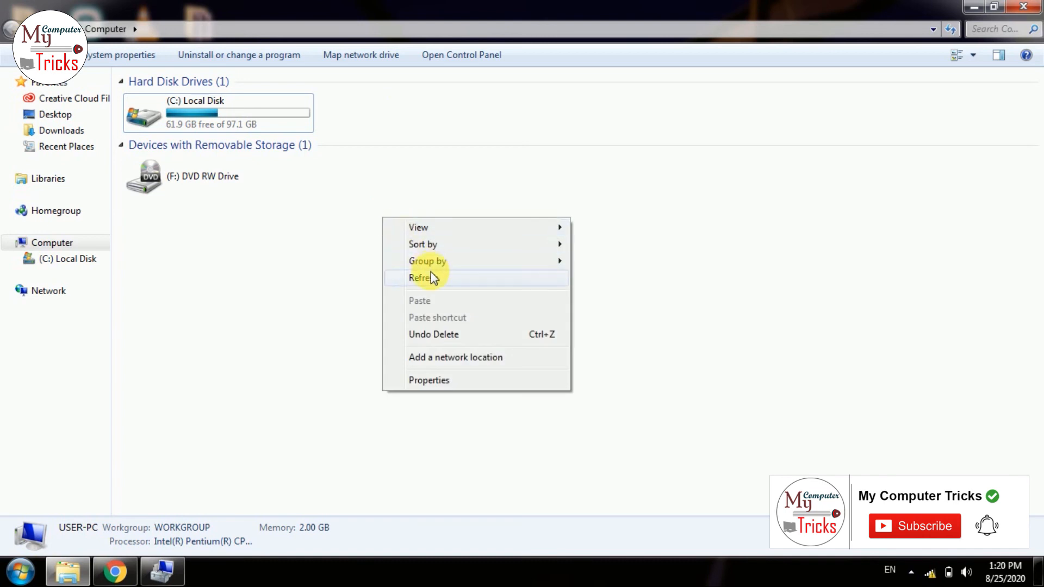
{"action": "left_click", "coordinate": [429, 275]}
{"action": "right_click", "coordinate": [409, 214]}
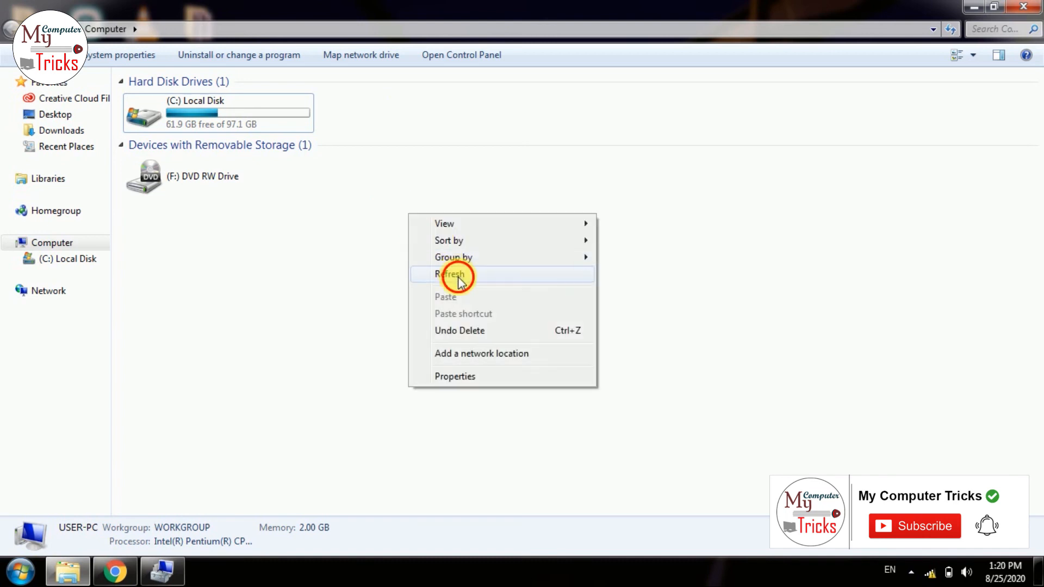
{"action": "left_click", "coordinate": [456, 275]}
{"action": "right_click", "coordinate": [435, 218]}
{"action": "left_click", "coordinate": [466, 276]}
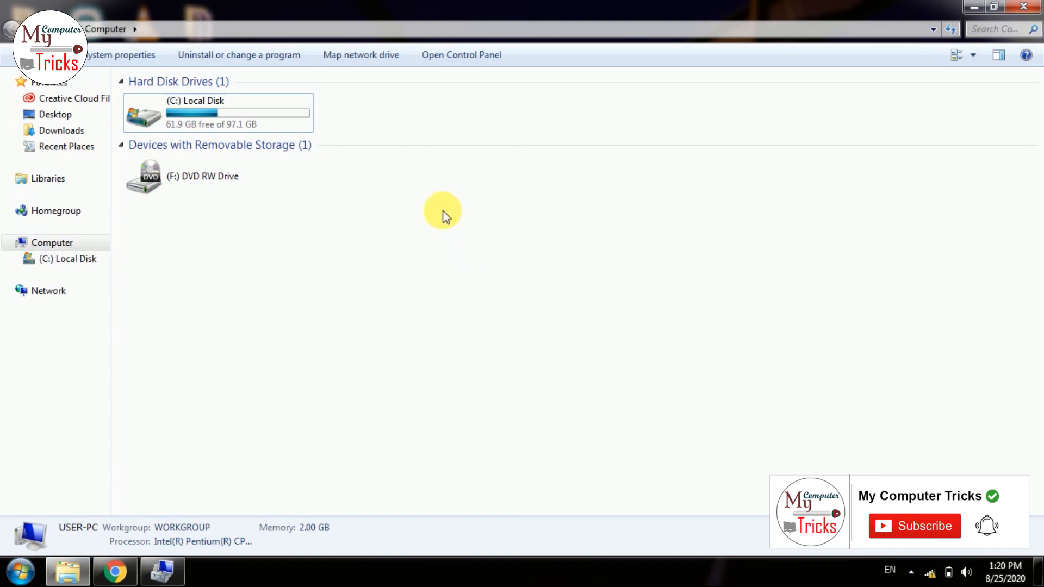
{"action": "right_click", "coordinate": [442, 213]}
{"action": "left_click", "coordinate": [475, 272]}
{"action": "right_click", "coordinate": [447, 211]}
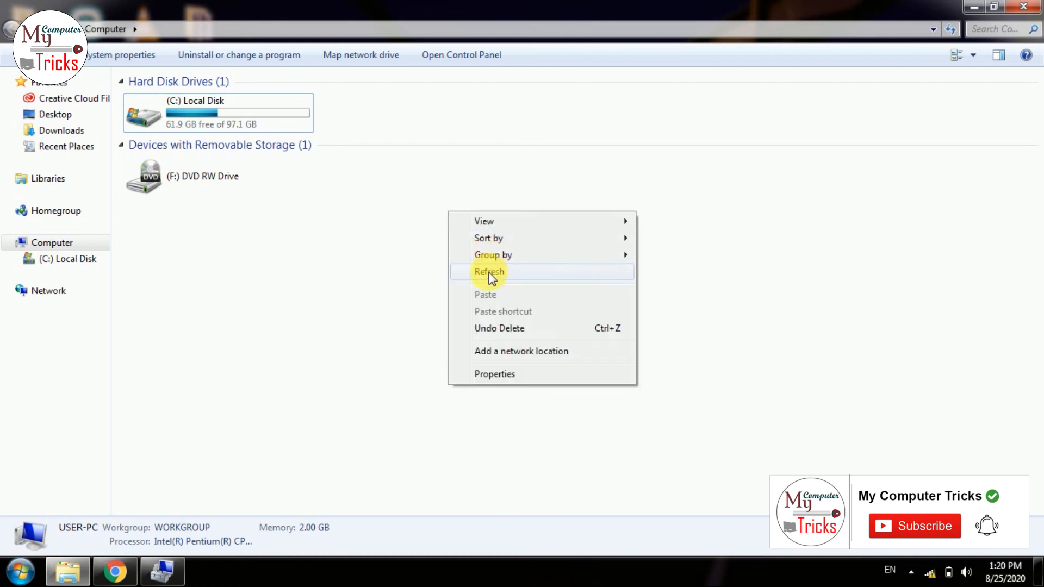
{"action": "left_click", "coordinate": [488, 272]}
{"action": "right_click", "coordinate": [405, 195]}
{"action": "left_click", "coordinate": [449, 253]}
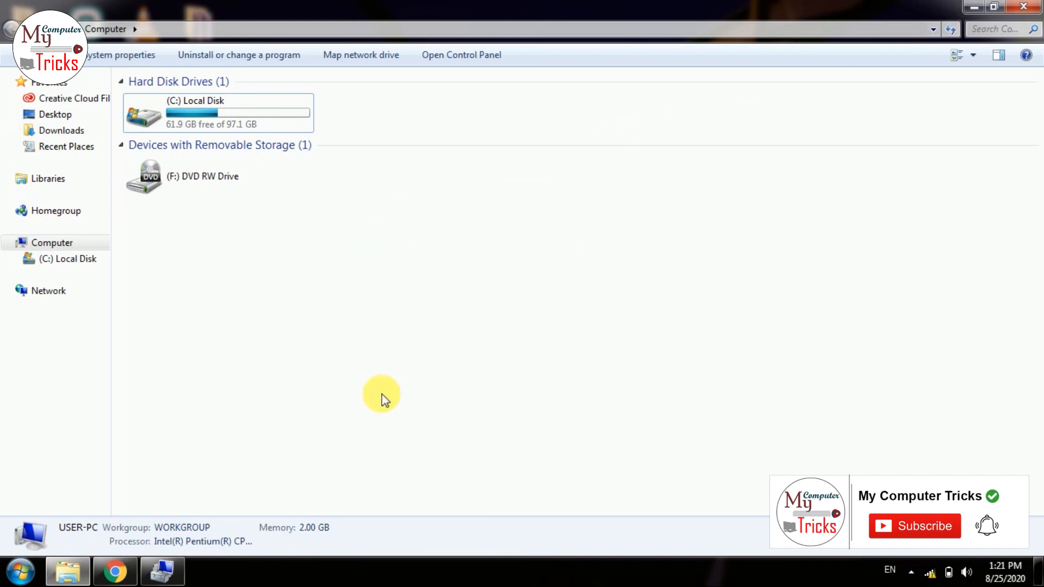
Return to Computer Management and assign drive letter D to the 175.78 GB partition on Disk 0
{"action": "left_click", "coordinate": [169, 580]}
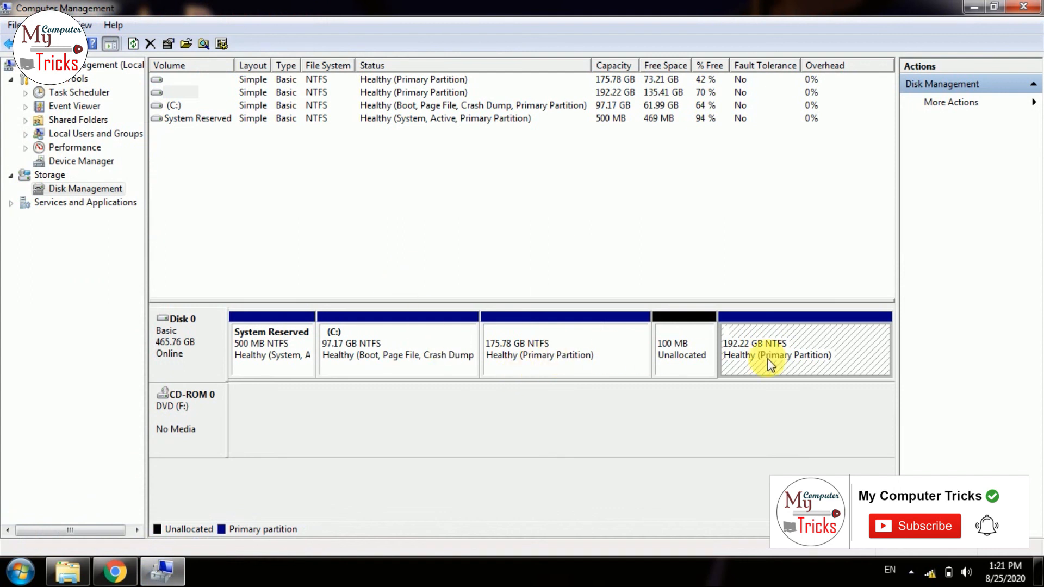
{"action": "left_click", "coordinate": [579, 345]}
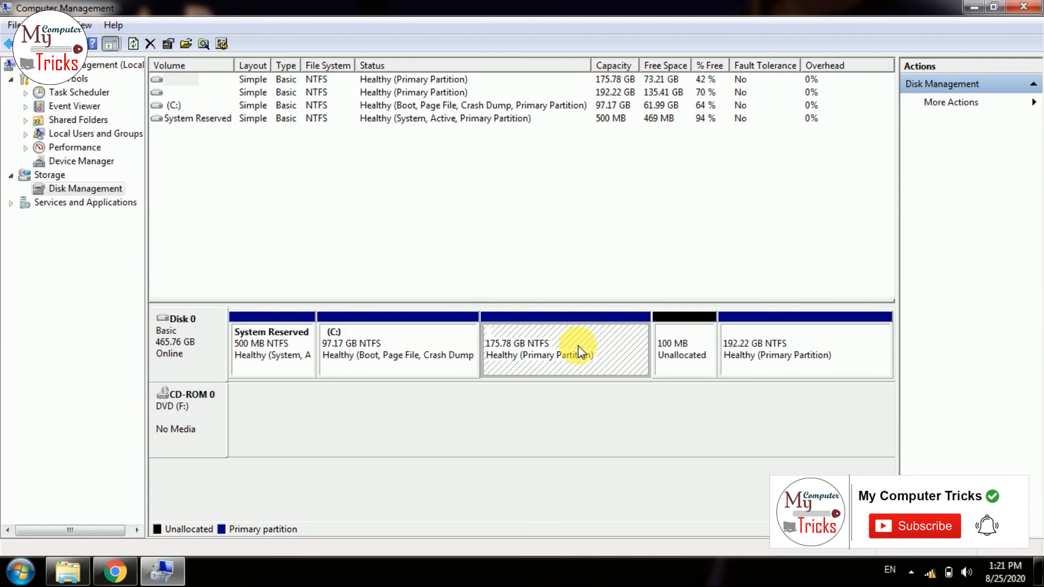
{"action": "right_click", "coordinate": [579, 346]}
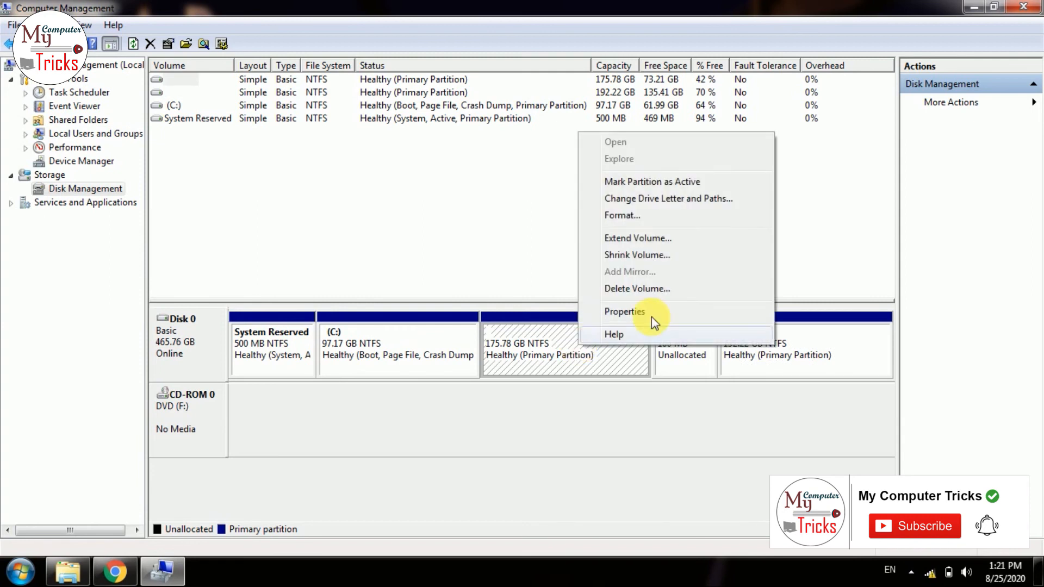
{"action": "left_click", "coordinate": [714, 199]}
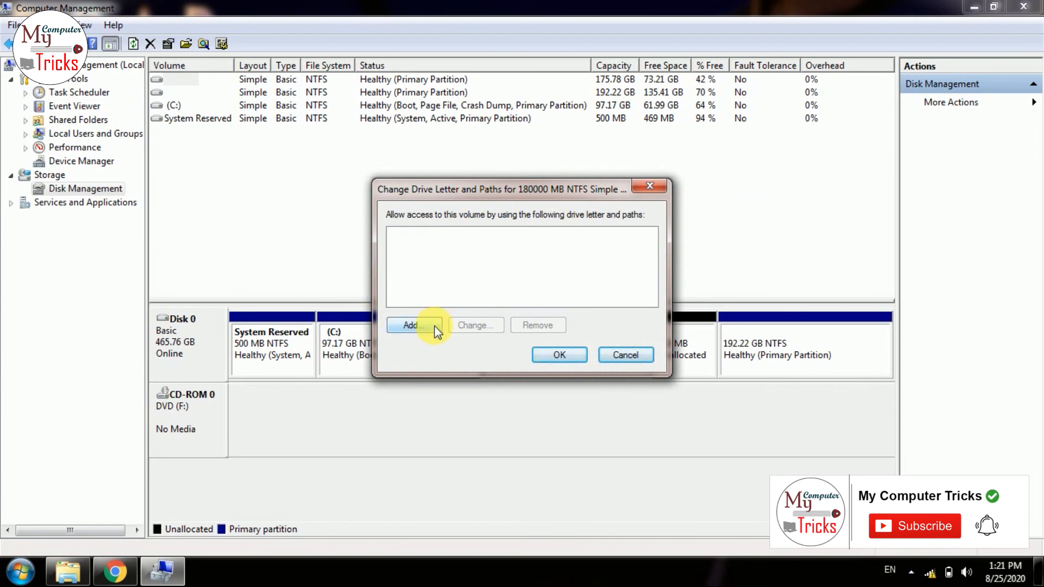
{"action": "left_click", "coordinate": [435, 326]}
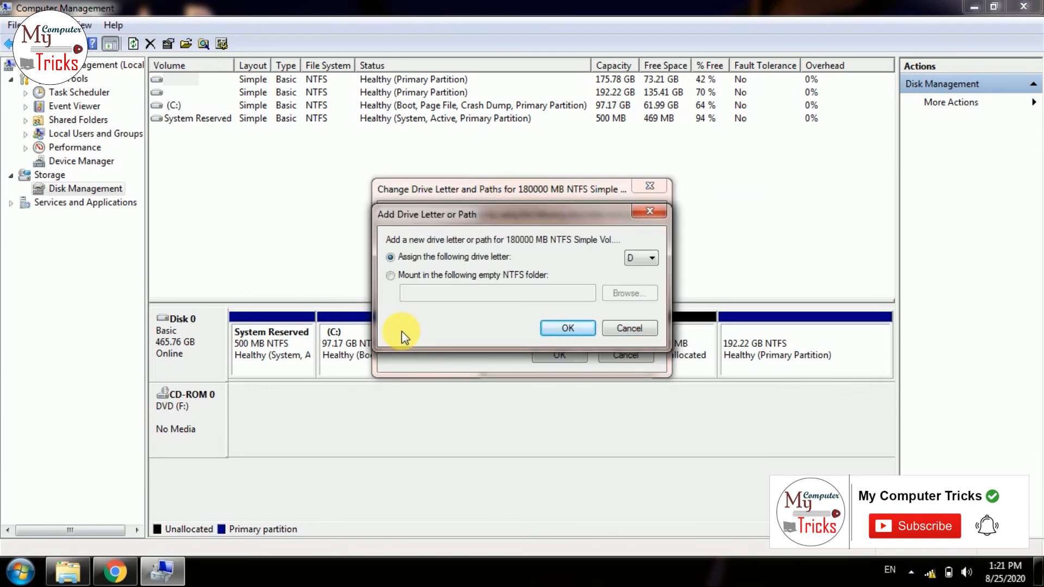
{"action": "left_click", "coordinate": [642, 260]}
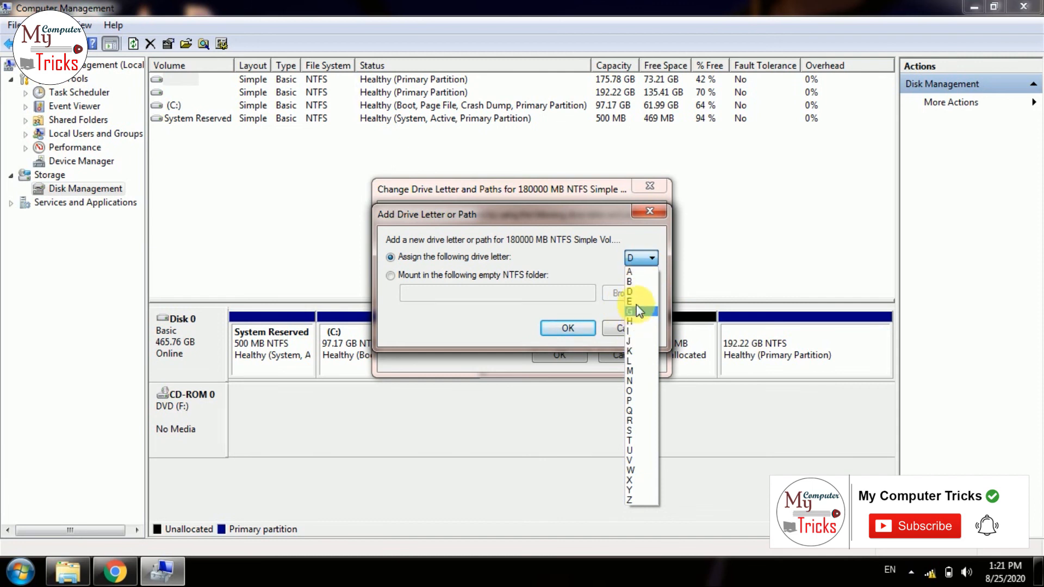
{"action": "left_click", "coordinate": [646, 259]}
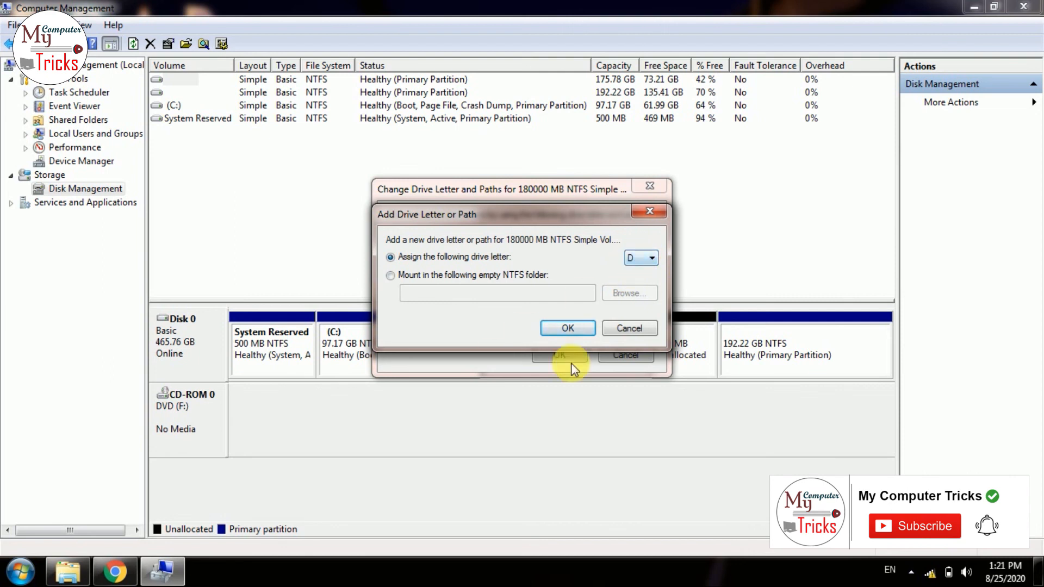
{"action": "left_click", "coordinate": [563, 329]}
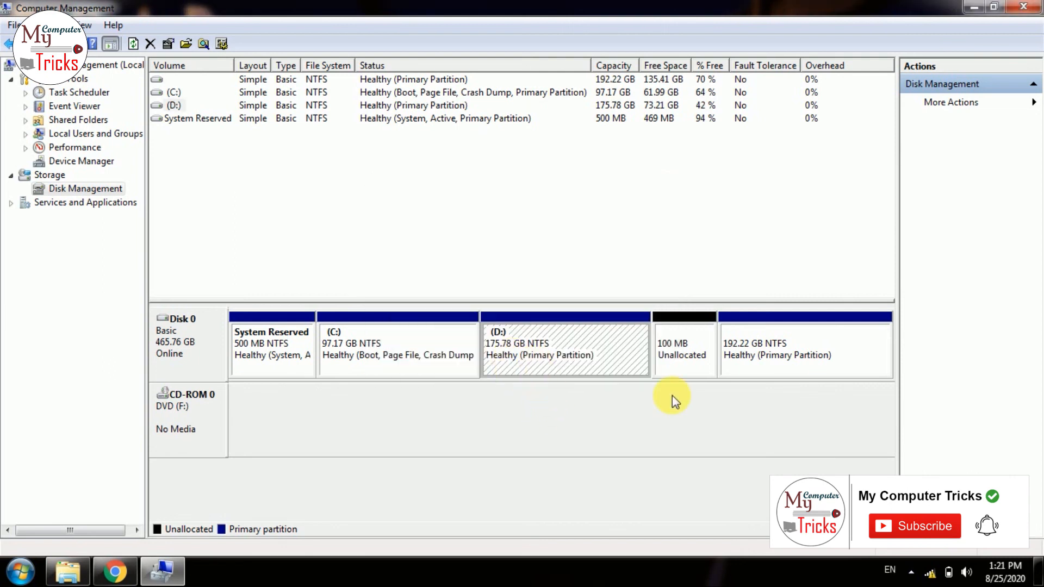
Assign drive letter E to the 192.22 GB partition at the end of Disk 0
{"action": "left_click", "coordinate": [758, 351]}
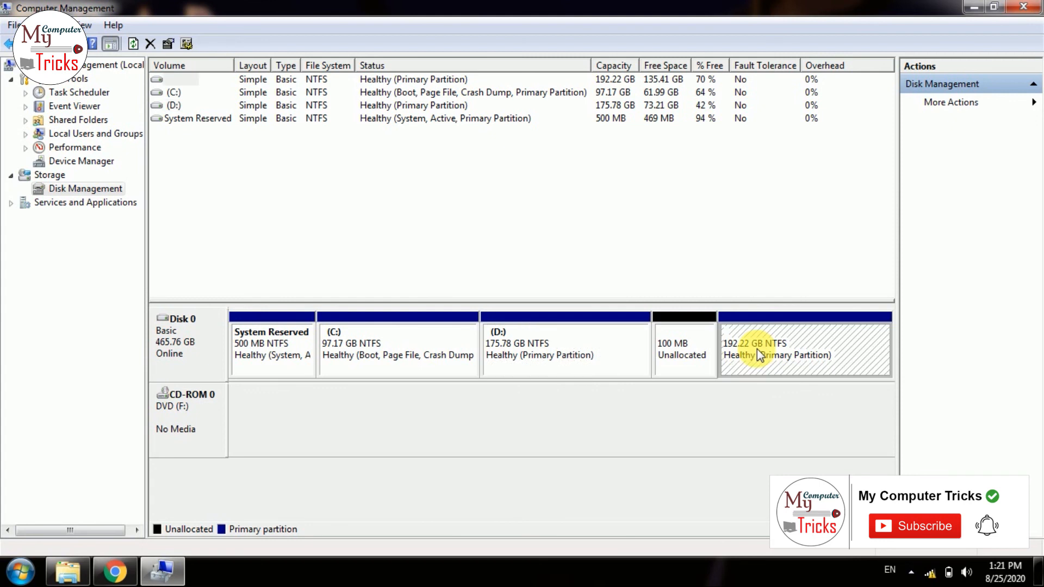
{"action": "right_click", "coordinate": [759, 356]}
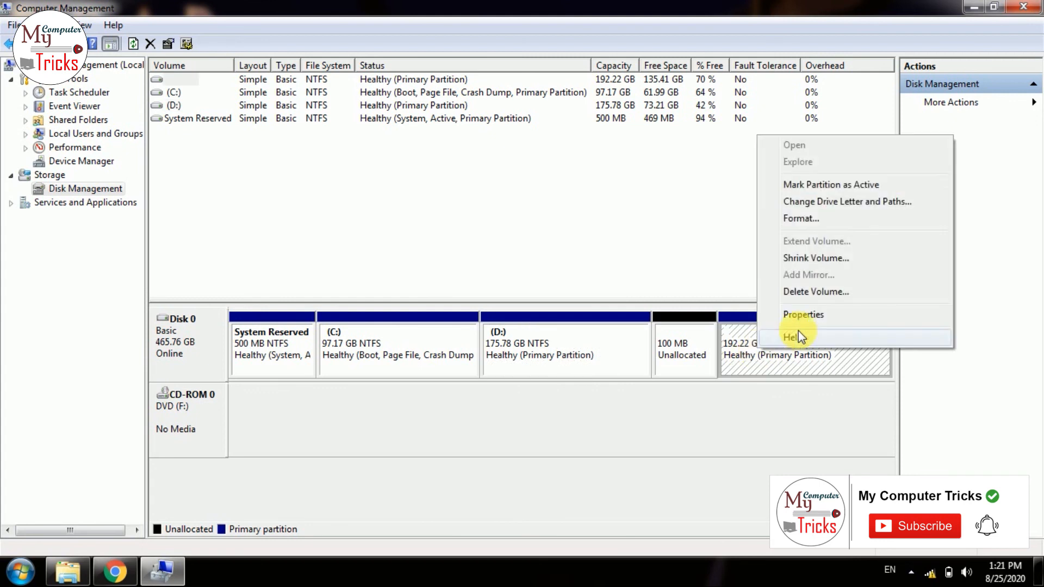
{"action": "left_click", "coordinate": [856, 201]}
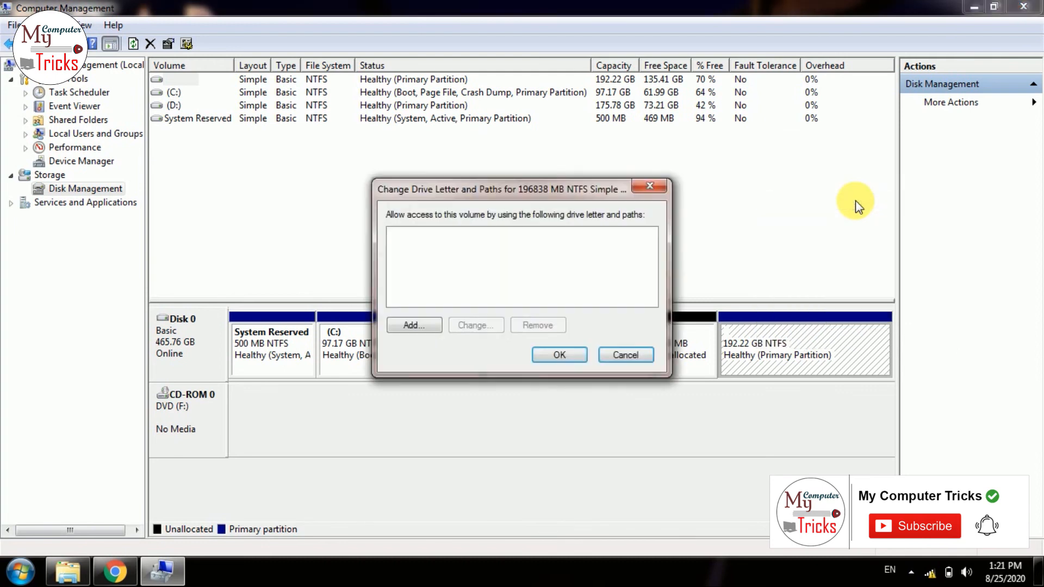
{"action": "left_click", "coordinate": [414, 325]}
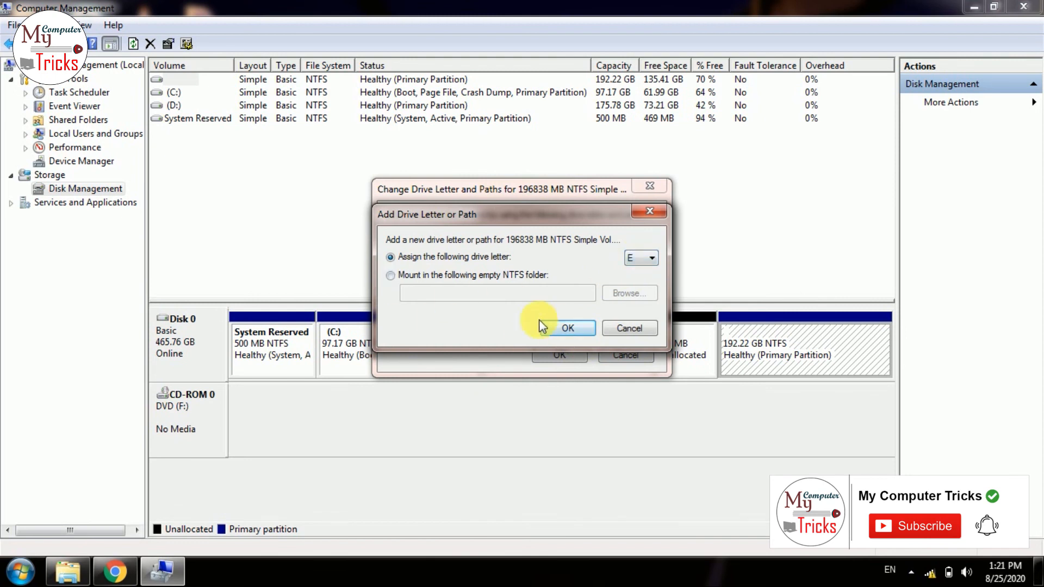
{"action": "left_click", "coordinate": [561, 328]}
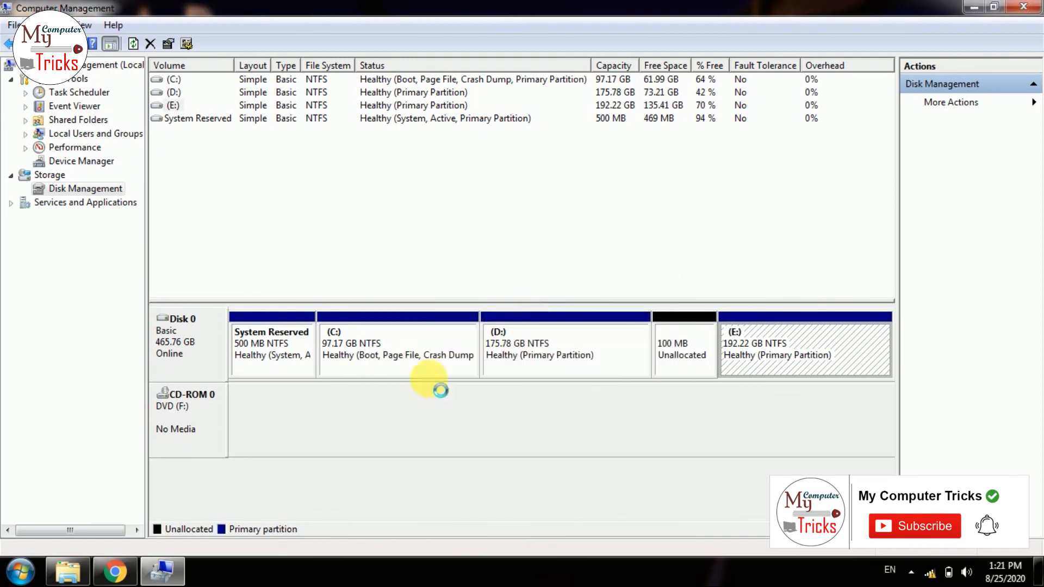
Close Computer Management and refresh the Computer window several times to check the listed drives
{"action": "left_click", "coordinate": [1029, 8]}
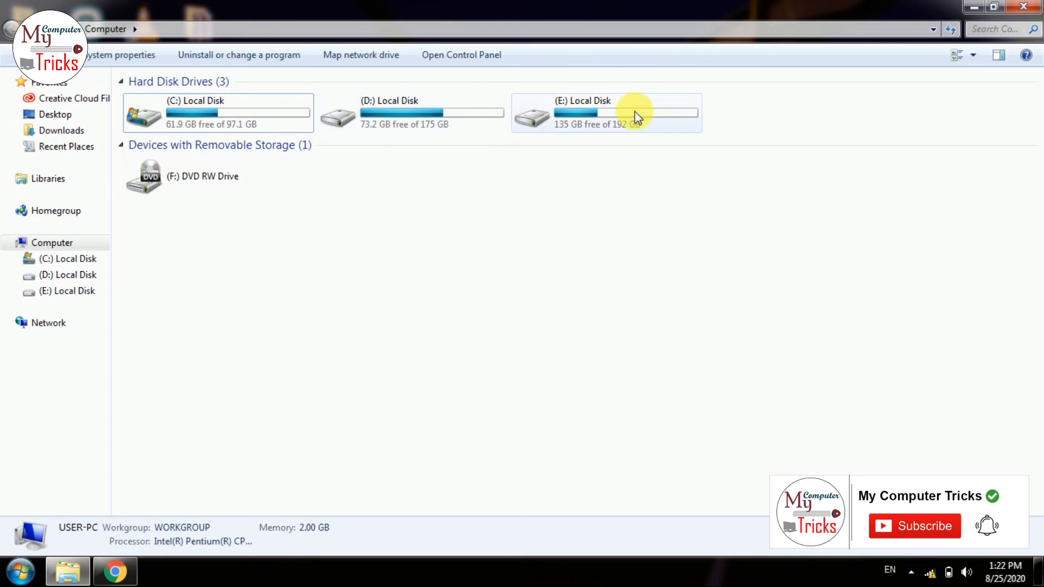
{"action": "right_click", "coordinate": [397, 229]}
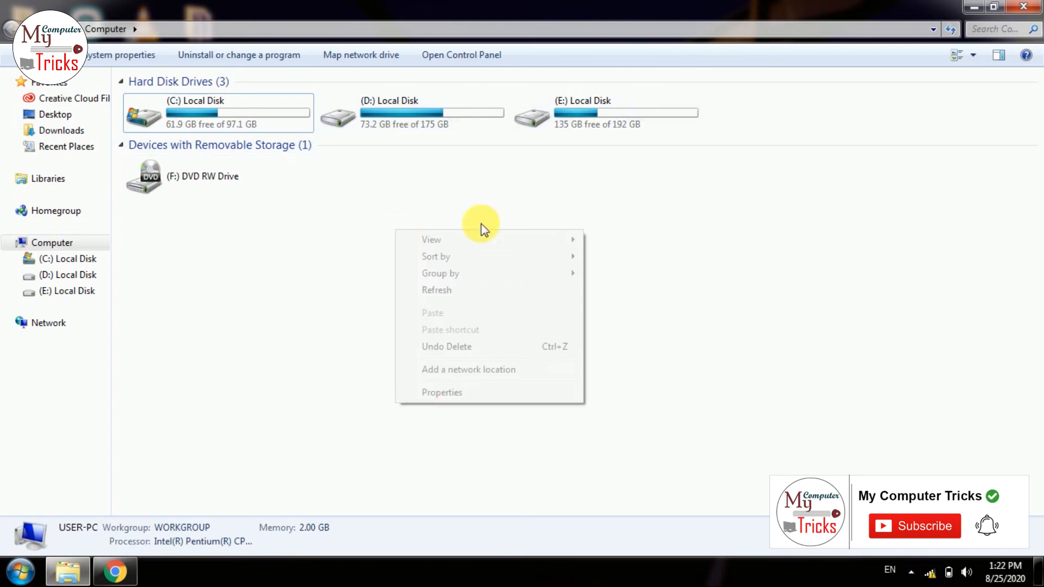
{"action": "left_click", "coordinate": [445, 292]}
{"action": "right_click", "coordinate": [436, 256]}
{"action": "left_click", "coordinate": [487, 320]}
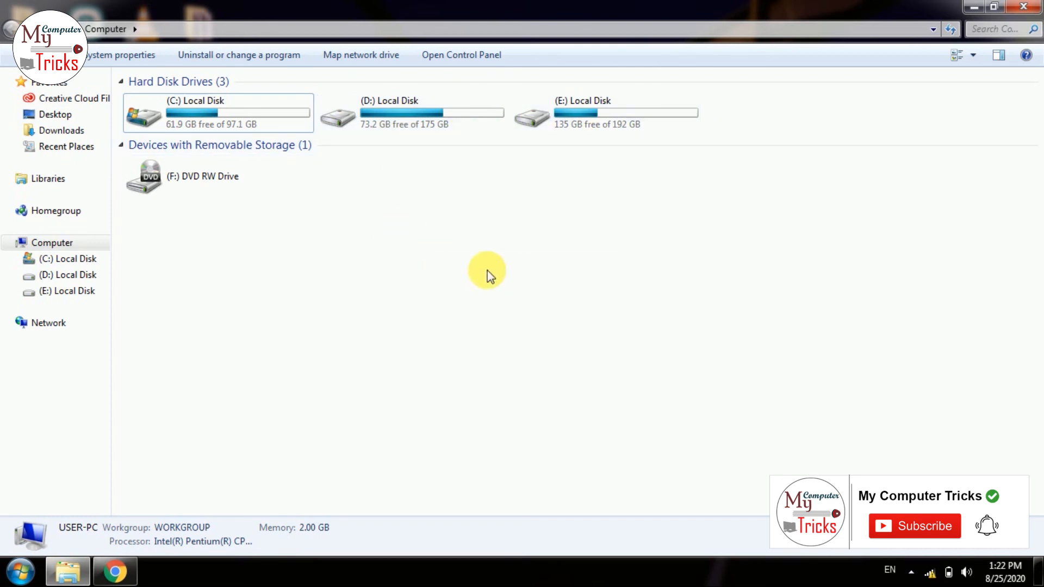
{"action": "right_click", "coordinate": [488, 270]}
{"action": "left_click", "coordinate": [528, 331]}
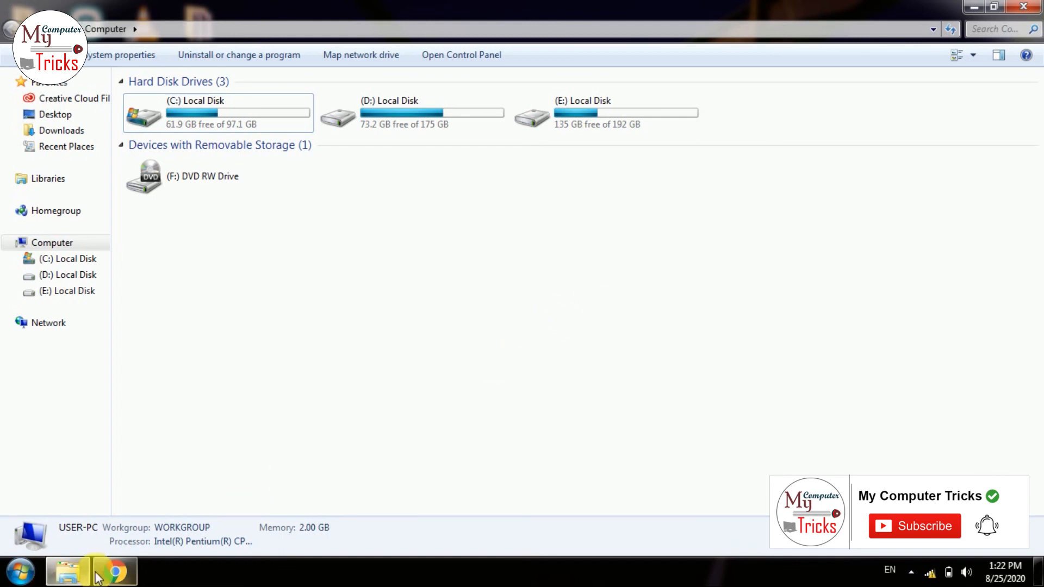
Switch to Chrome to view the My Computer Tricks YouTube channel page
{"action": "left_click", "coordinate": [115, 571]}
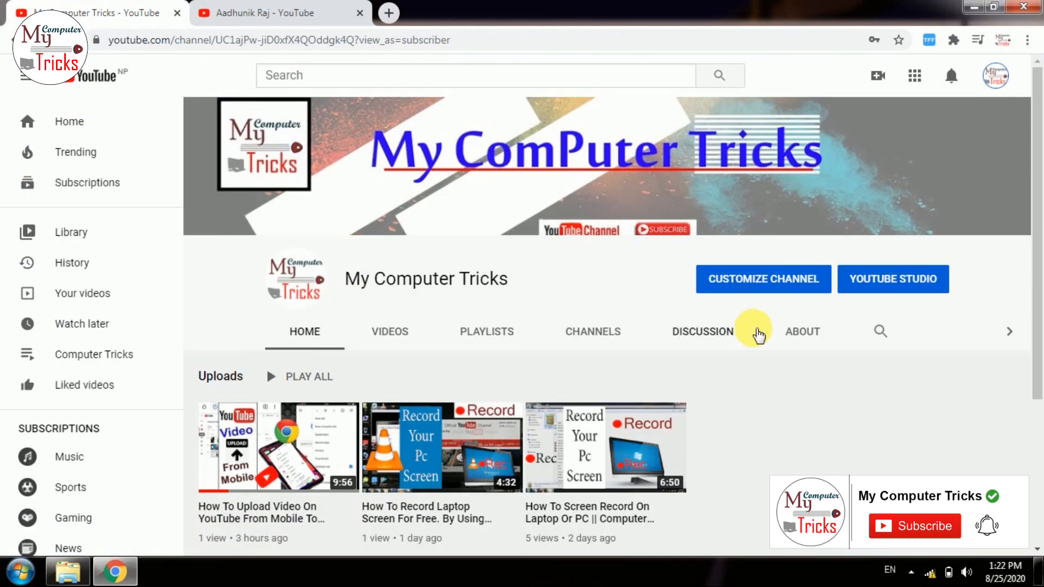